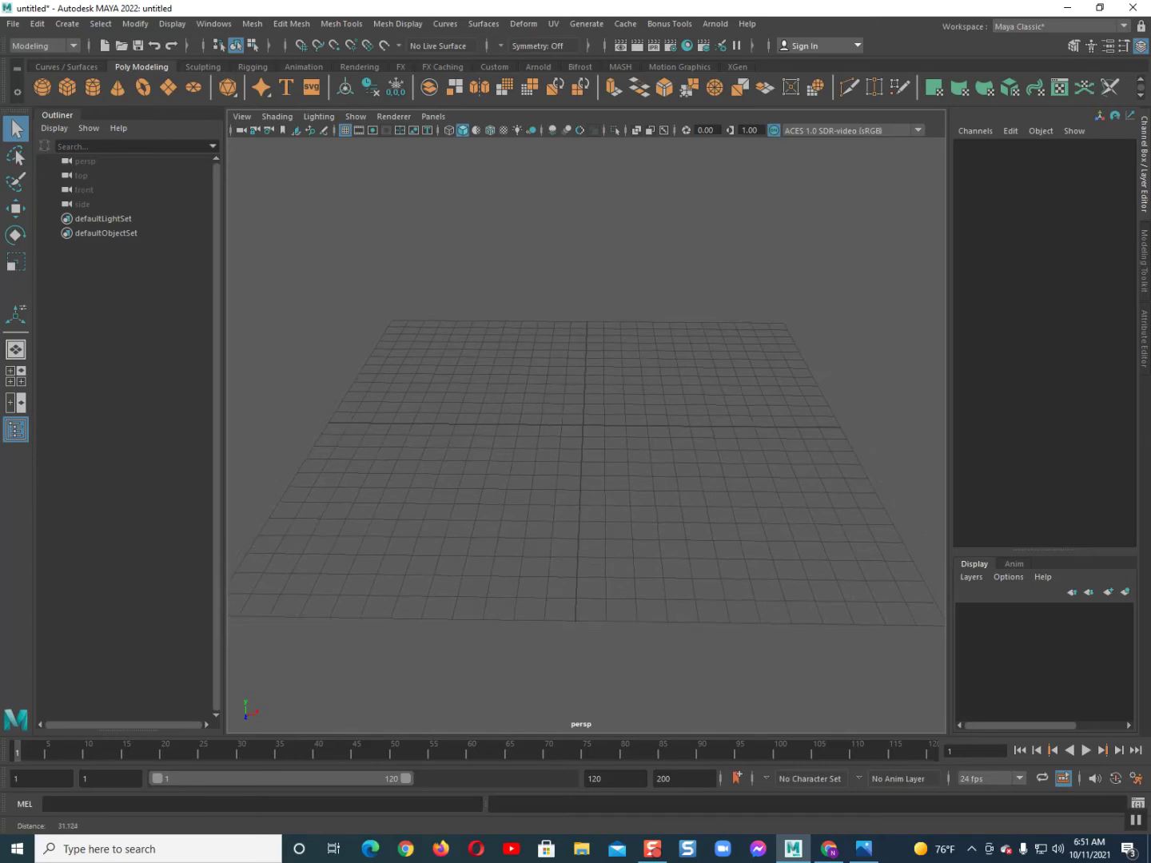
alt+middle_drag(583, 431, 588, 431)
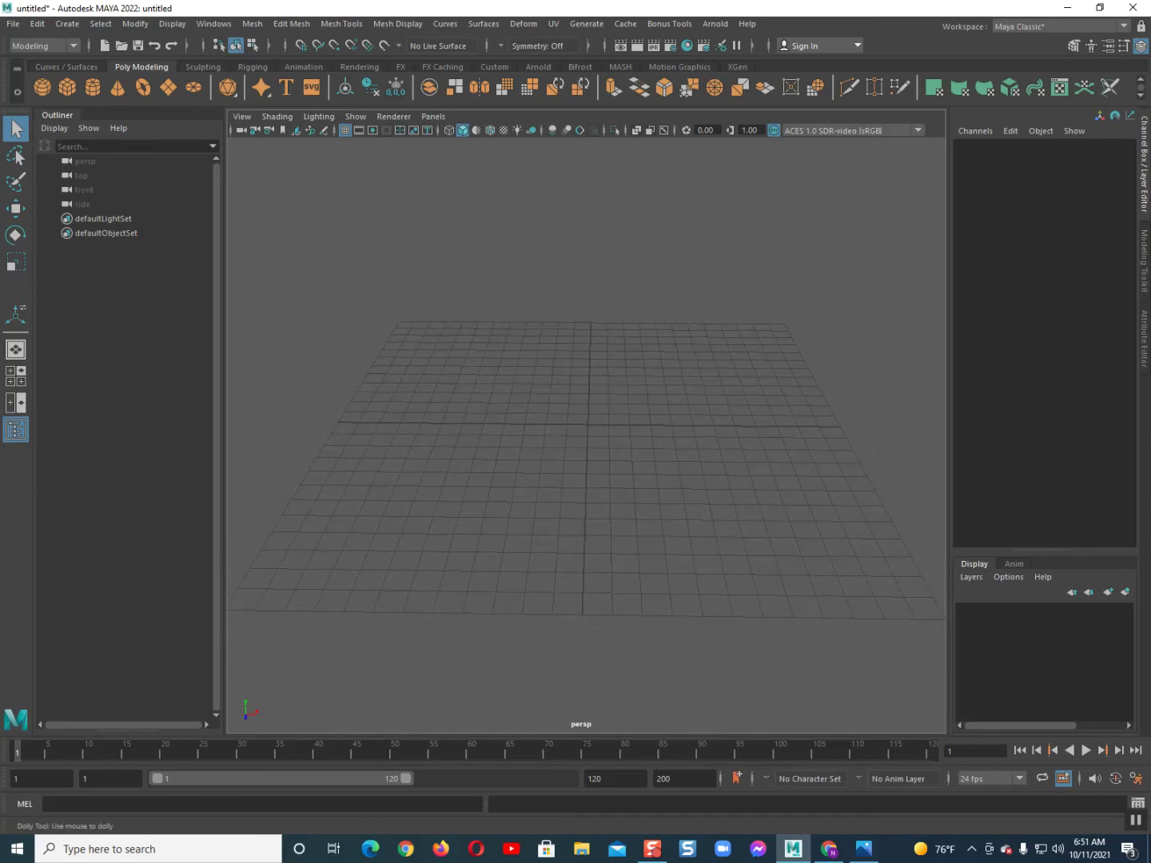
alt+right_drag(586, 432, 559, 431)
alt+middle_drag(560, 432, 560, 452)
mouse_move(560, 452)
alt+mouse_down()
mouse_move(565, 423)
mouse_move(565, 471)
alt+mouse_up()
alt+right_drag(585, 431, 619, 432)
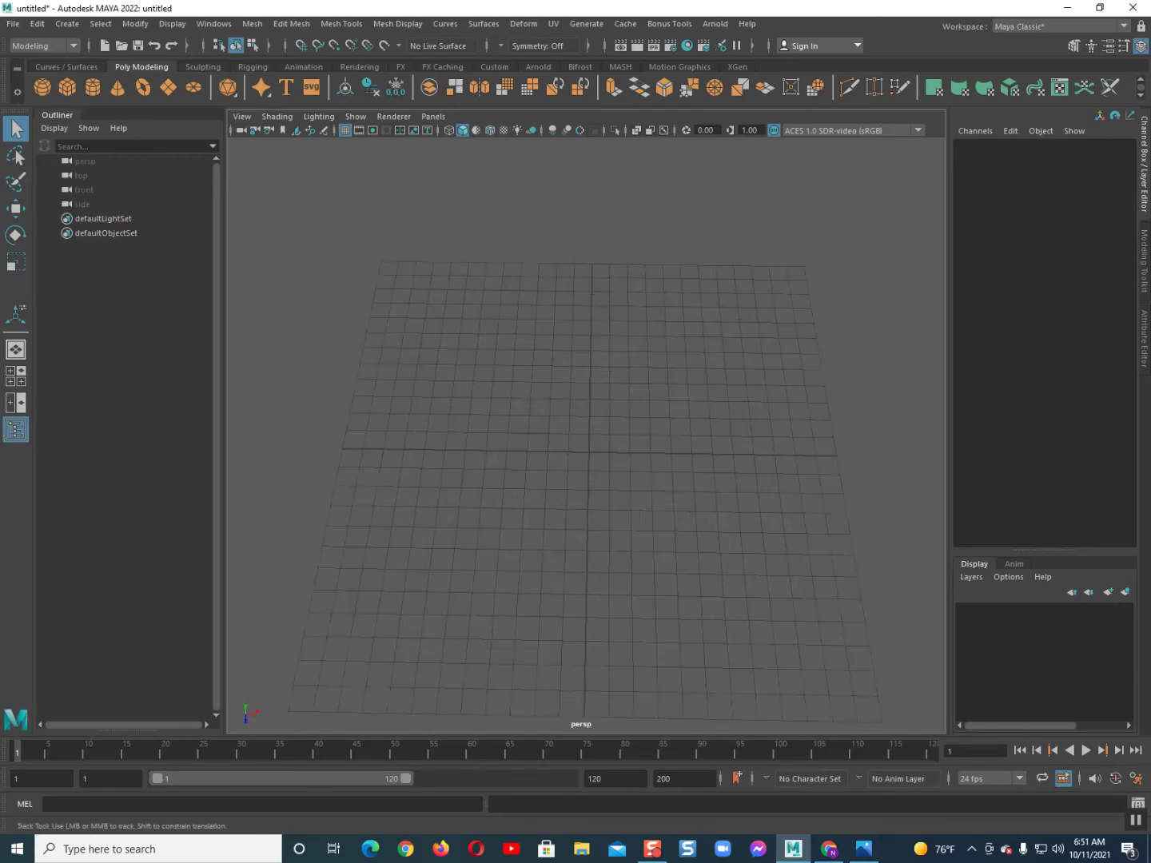
alt+middle_drag(620, 432, 608, 399)
alt+drag(584, 431, 987, 707)
Create a polygon cube and scale it into a flat slab about 12.4 units wide and 5.2 units deep
click(67, 87)
key(e)
key(r)
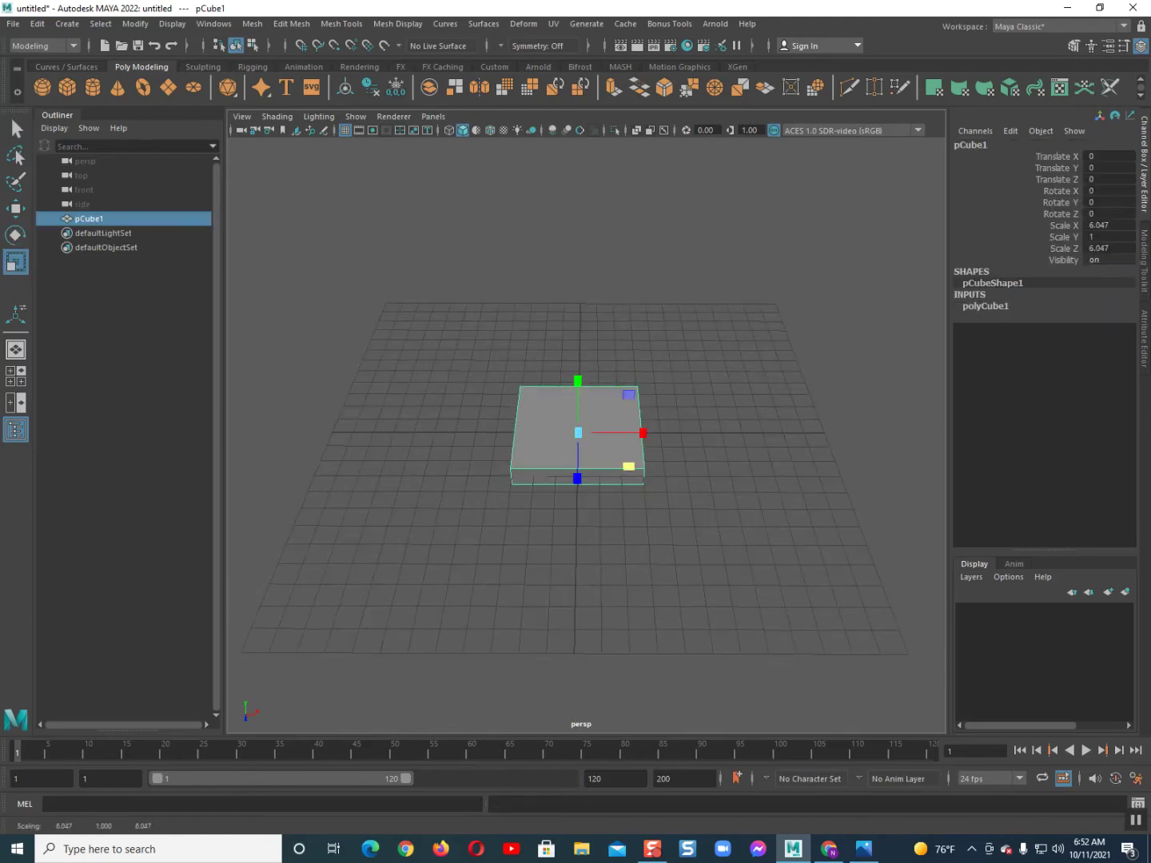
drag(577, 380, 579, 399)
drag(644, 432, 712, 432)
drag(578, 478, 586, 400)
Raise the slab to about 0.33 on Y and thin it to a height scale of about 0.39
scroll(578, 472, up, 3)
scroll(580, 470, up, 5)
key(w)
click(588, 551)
alt+drag(587, 551, 573, 512)
click(577, 484)
key(r)
drag(587, 387, 592, 483)
key(w)
scroll(589, 464, down, 2)
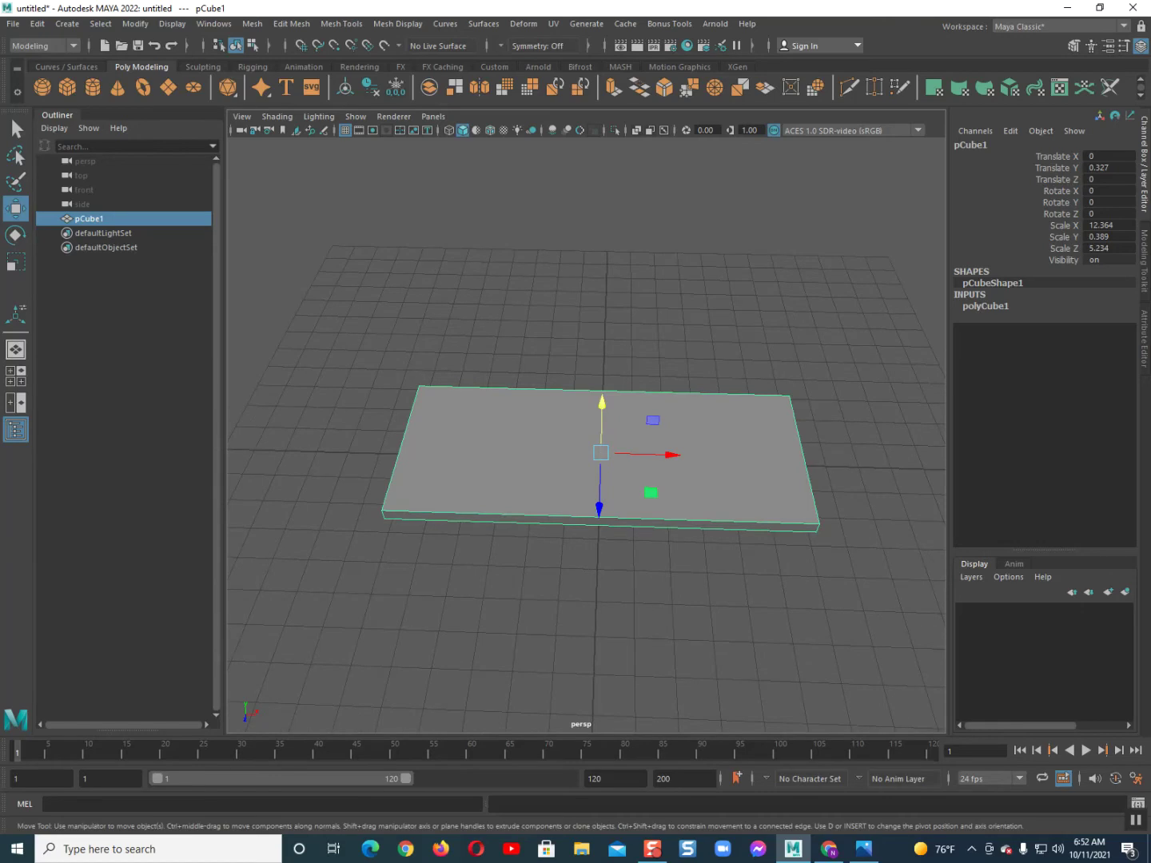
Duplicate the slab and scale the copy into a thin bar about 4.4 wide, 0.09 high and 0.63 deep
key(ctrl+d)
drag(601, 404, 608, 313)
drag(603, 405, 619, 441)
key(r)
scroll(602, 405, down, 3)
drag(599, 493, 599, 465)
drag(597, 394, 597, 411)
Position the bar on the slab's top surface near its front edge, at about Y 0.52 and Z 1.73
key(w)
mouse_move(599, 495)
mouse_down()
mouse_move(600, 536)
mouse_move(588, 459)
mouse_move(603, 533)
mouse_move(603, 490)
mouse_up()
scroll(601, 512, up, 6)
scroll(587, 459, down, 8)
scroll(592, 473, up, 3)
key(r)
key(w)
alt+drag(603, 491, 601, 573)
scroll(600, 559, down, 5)
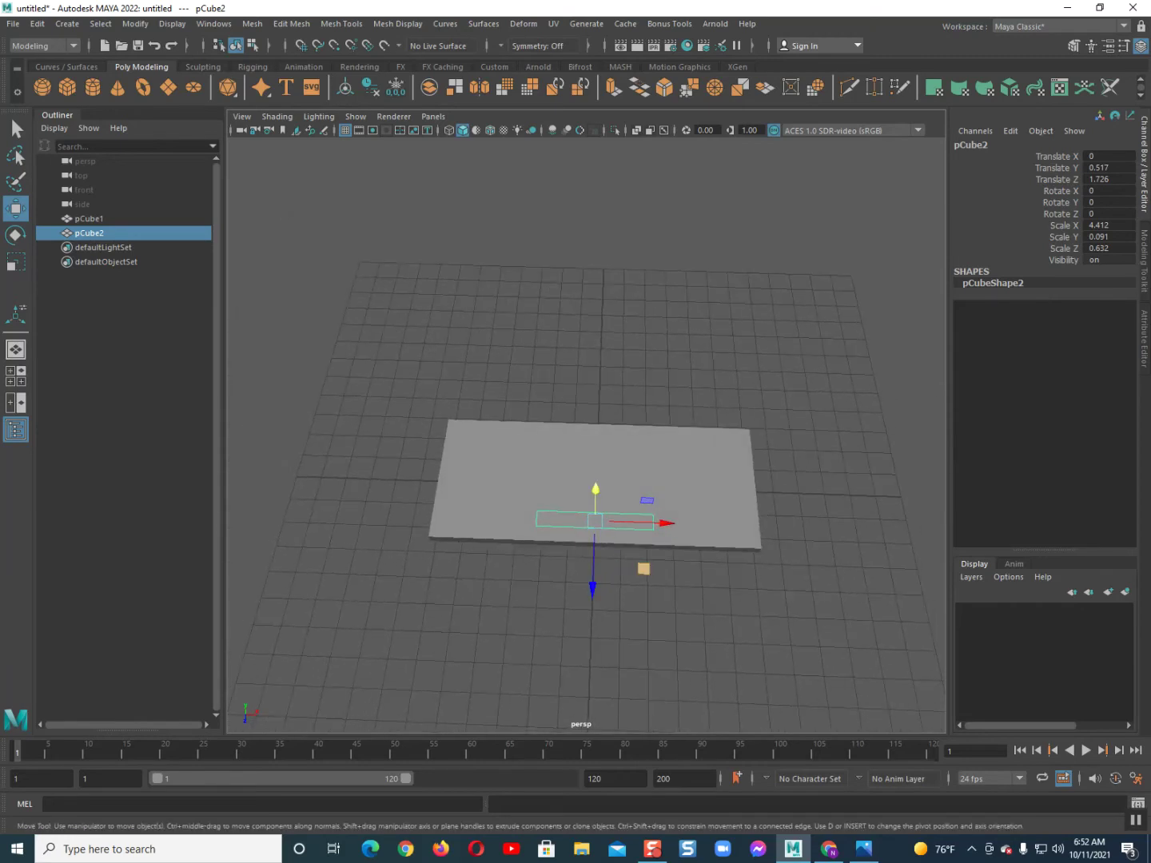
Duplicate the bar towards the back, narrow the copy into a key about 0.92 wide and move it to the slab's left end
shift+drag(593, 587, 593, 561)
key(r)
shift+click(687, 500)
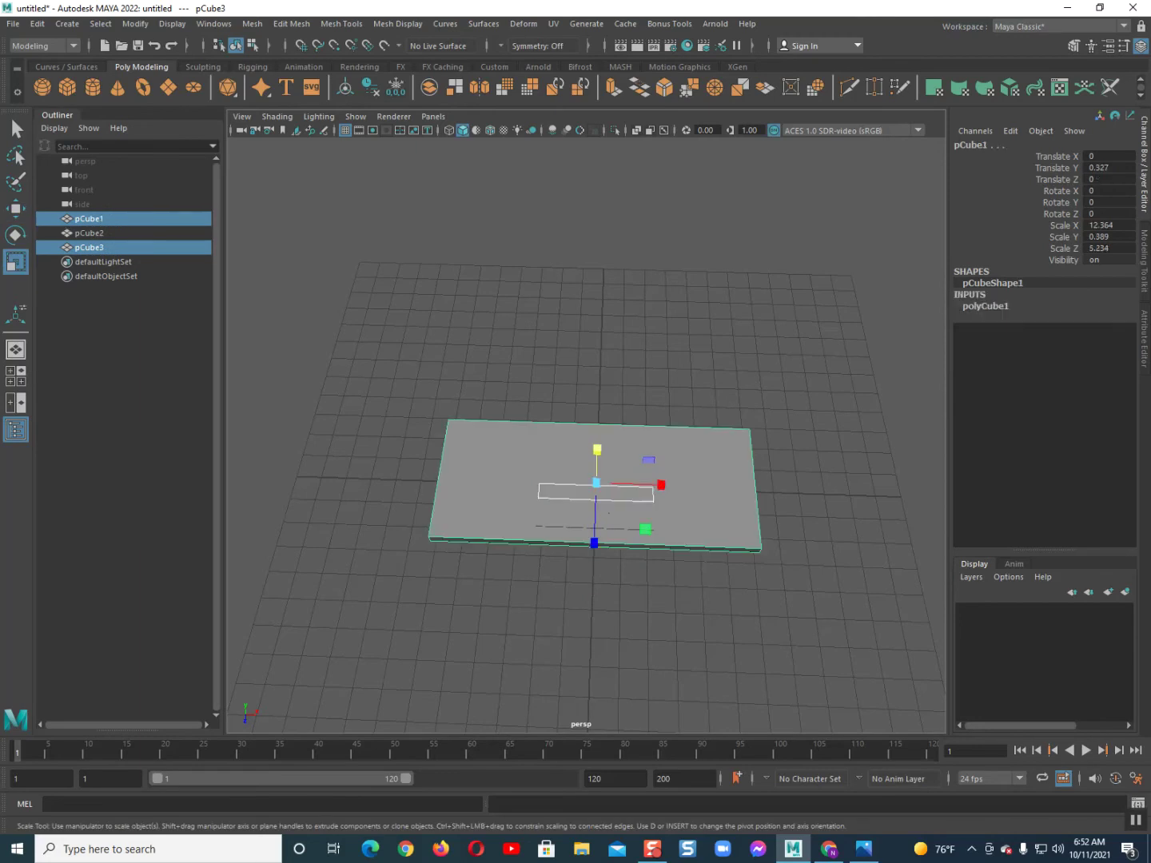
key(ctrl+z)
drag(661, 495, 490, 507)
key(w)
In the top view with wireframe on shaded, move the key to the slab's back-left corner at about Z -2.03
key(space)
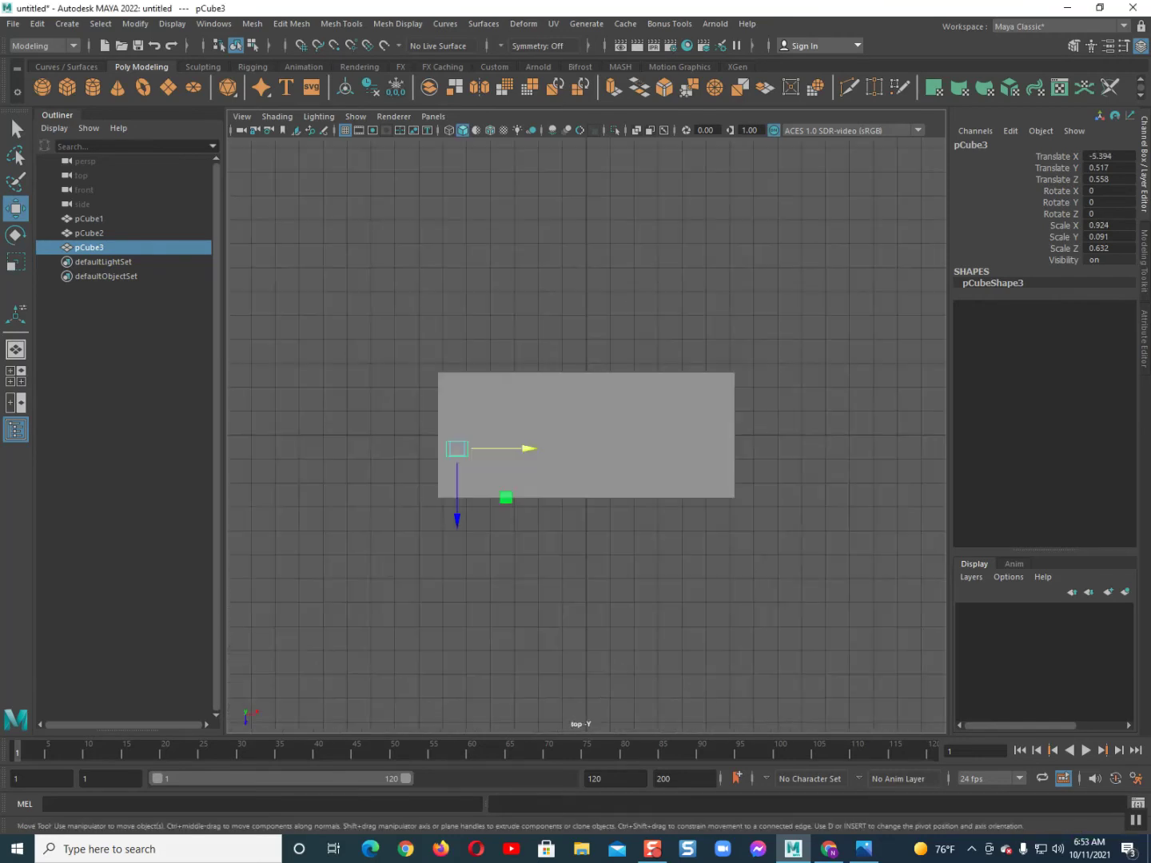
click(490, 130)
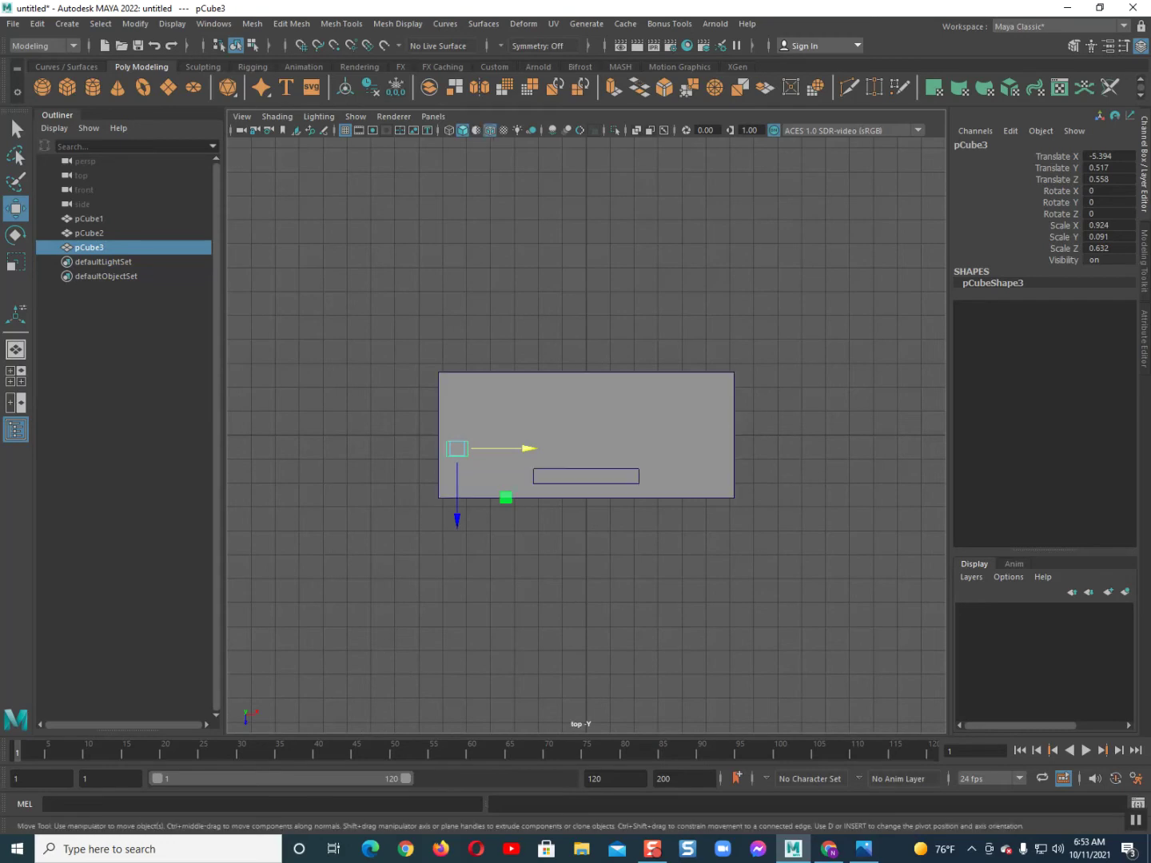
scroll(585, 436, up, 2)
alt+middle_drag(543, 448, 573, 451)
drag(450, 457, 448, 377)
Duplicate the key along X with about 1.54 spacing to fill a row of eight, deleting the extra copy beyond the slab
mouse_move(518, 377)
shift+mouse_down()
mouse_move(558, 376)
mouse_move(515, 377)
shift+mouse_up()
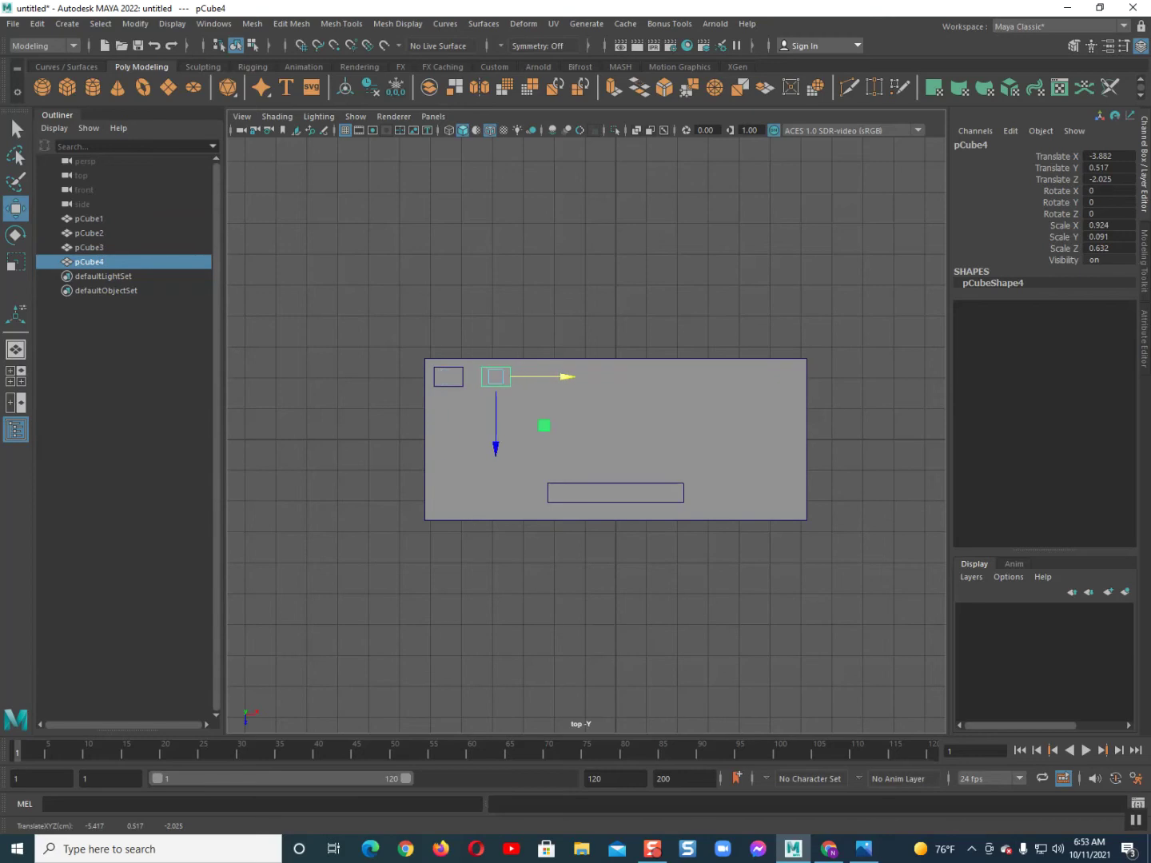
key(shift+d)
key(shift+d)
key(shift+d)
key(shift+d)
key(shift+d)
key(shift+d)
key(shift+d)
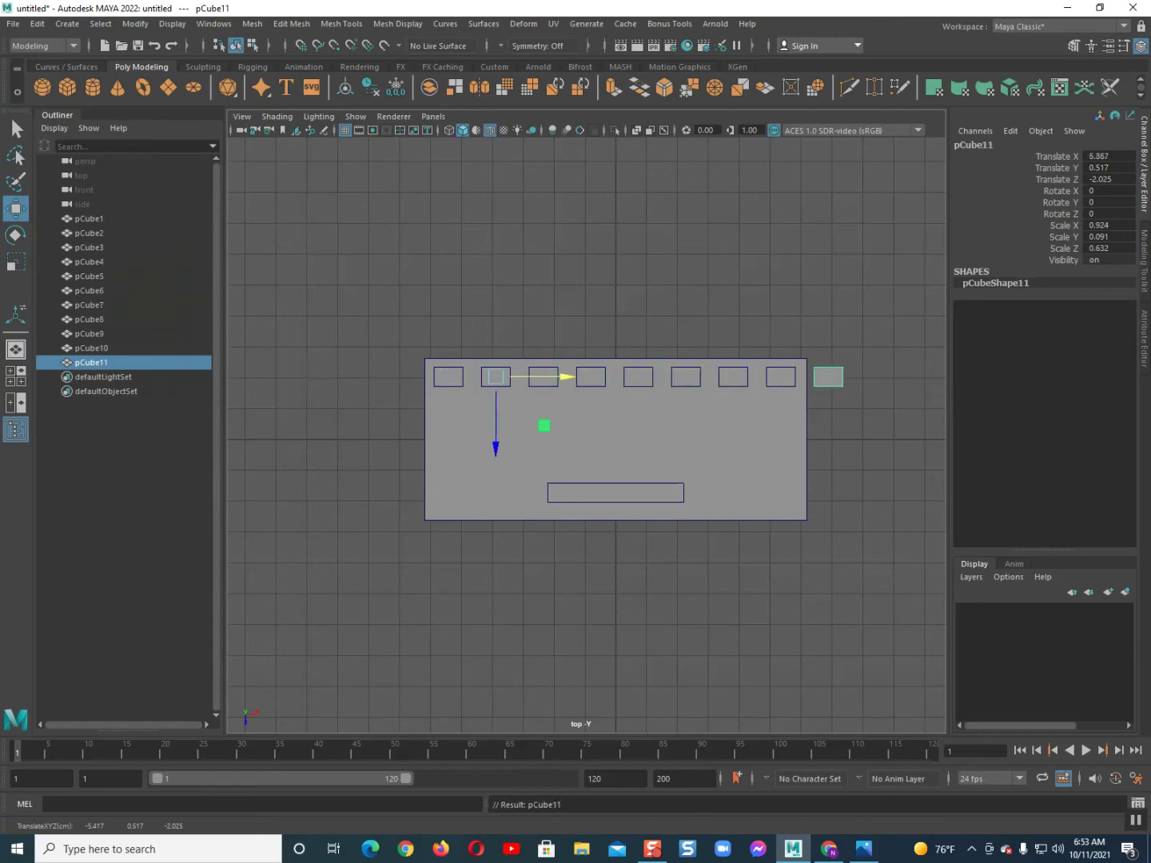
key(Delete)
Select the eight keys without the slab and duplicate the row three times towards the front, spaced about 1 unit apart
click(449, 376)
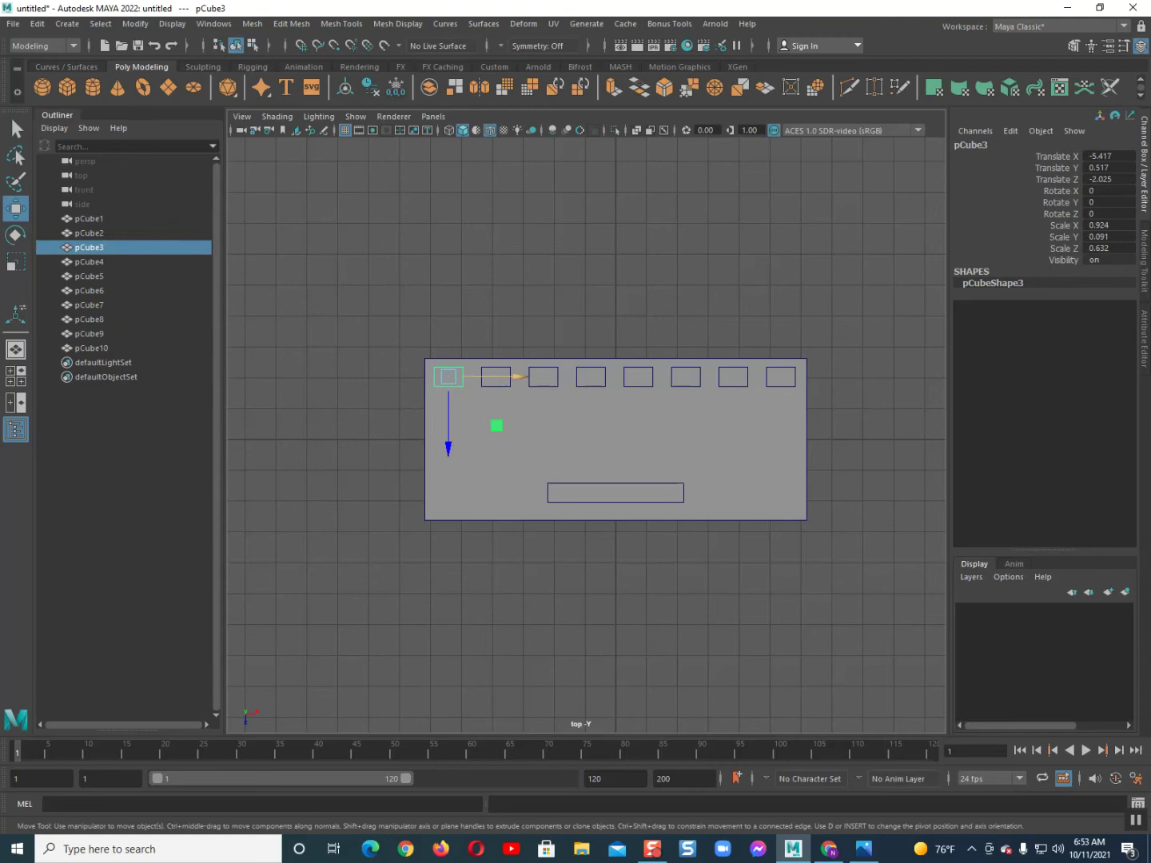
shift+click(497, 394)
shift+click(496, 376)
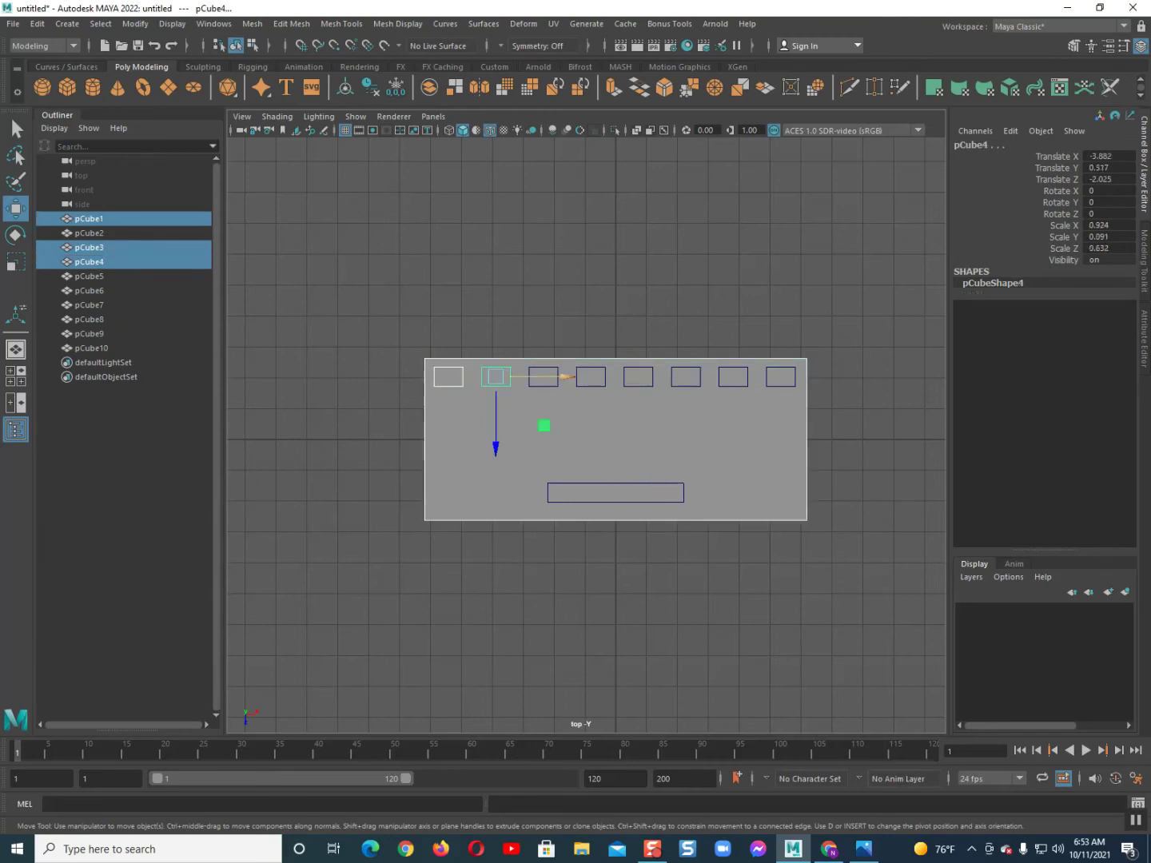
shift+click(543, 378)
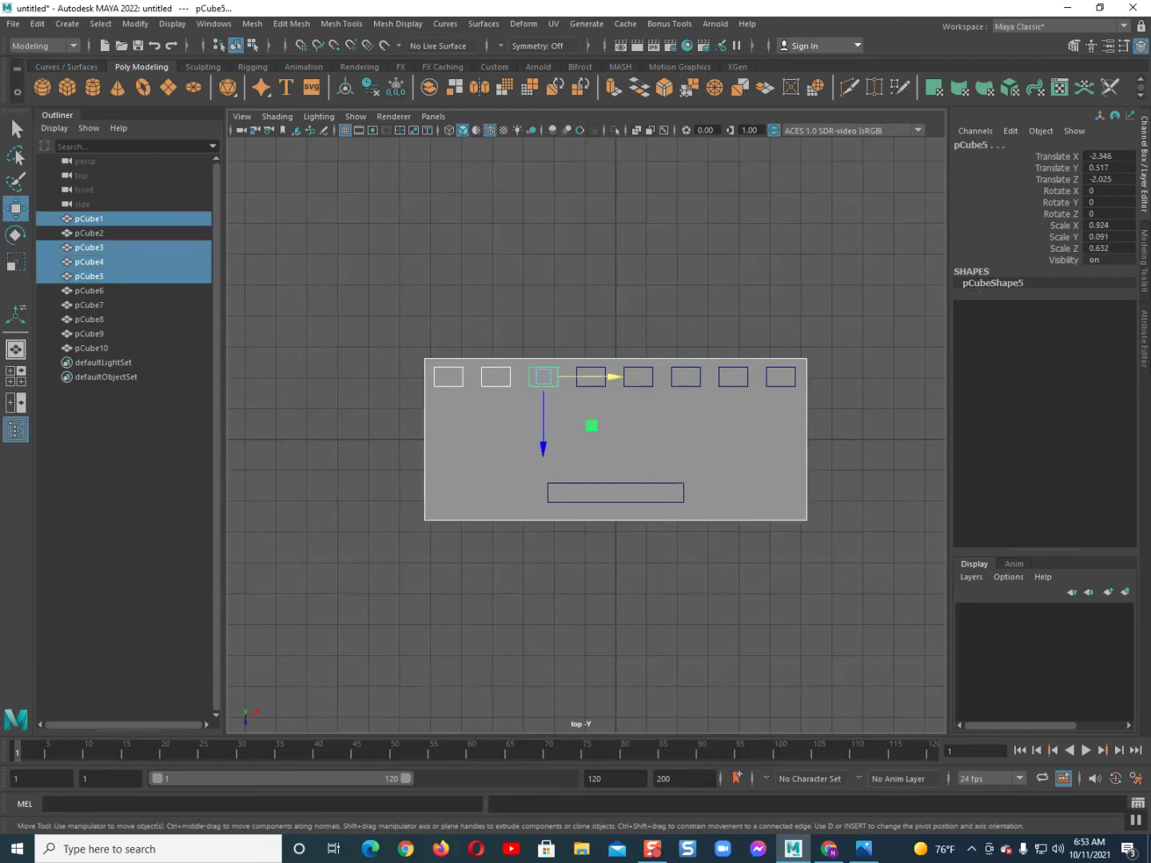
shift+click(591, 377)
shift+click(637, 376)
shift+click(686, 376)
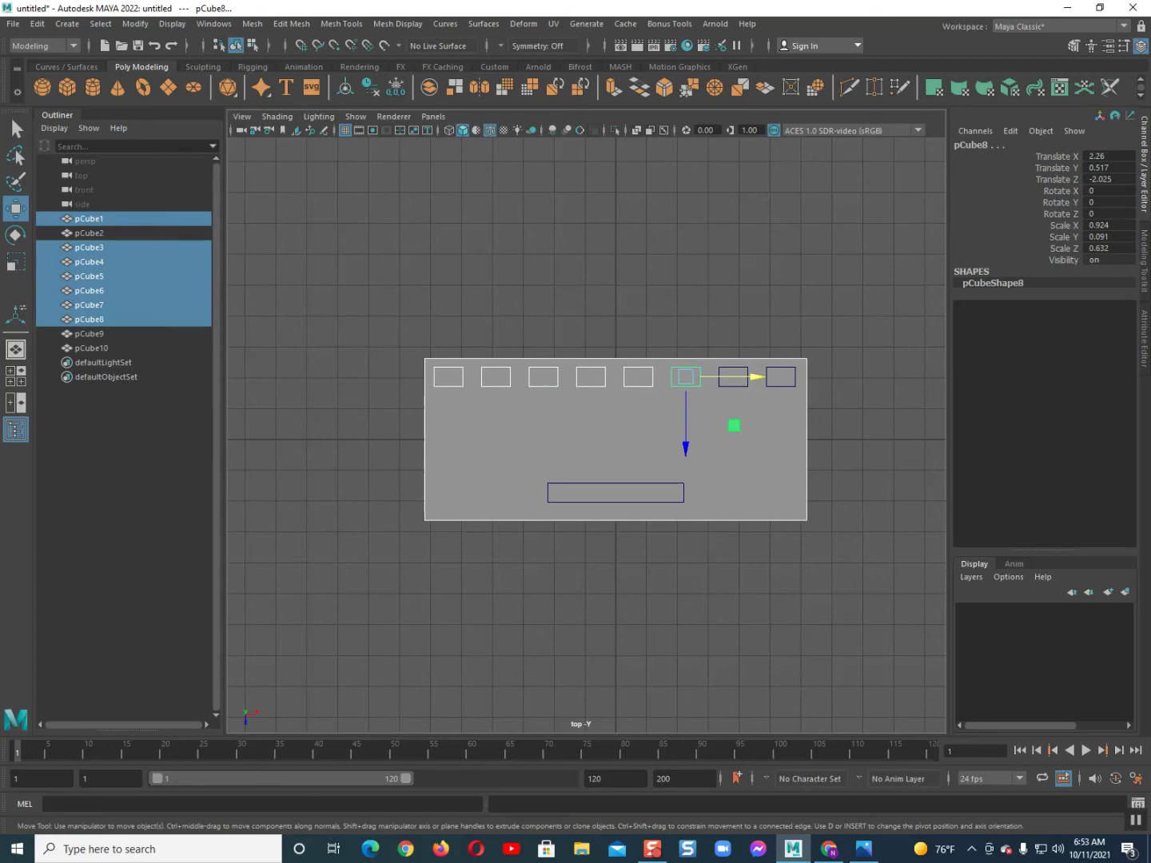
shift+click(733, 376)
shift+click(780, 378)
shift+click(722, 434)
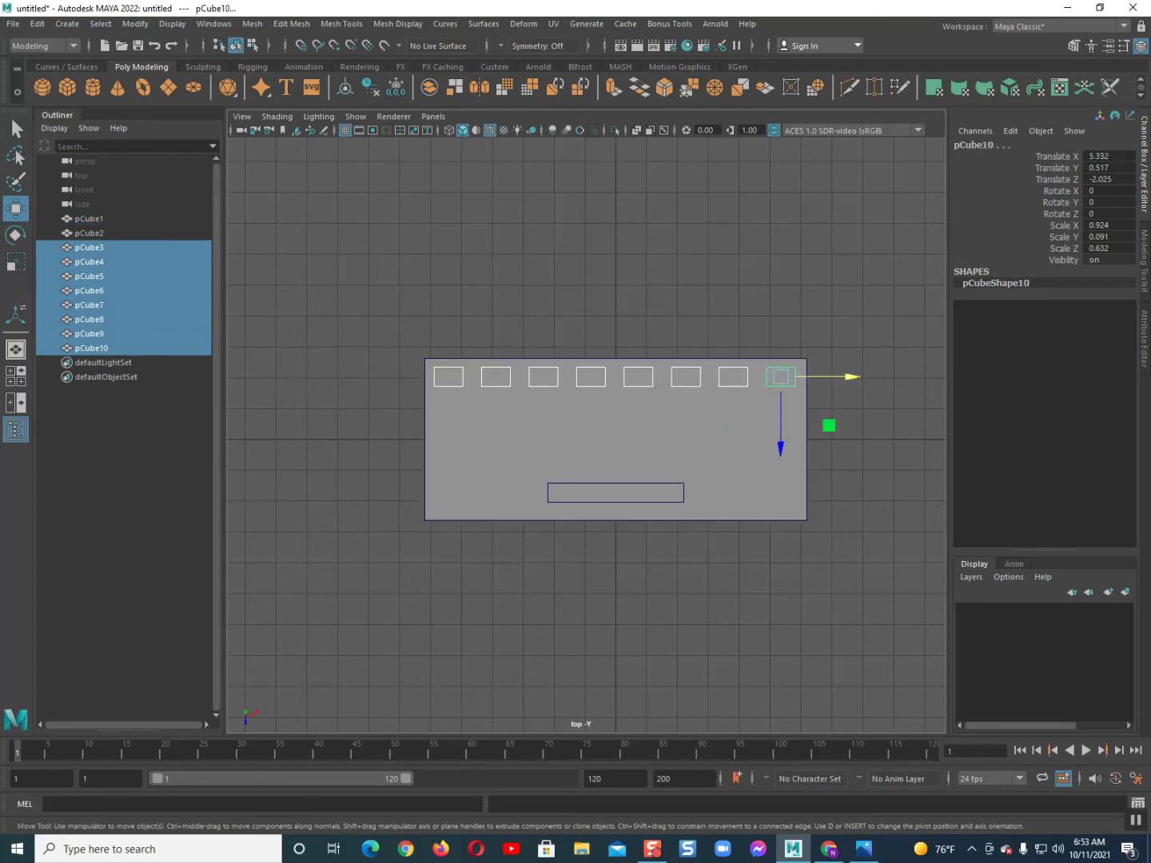
shift+drag(781, 435, 780, 467)
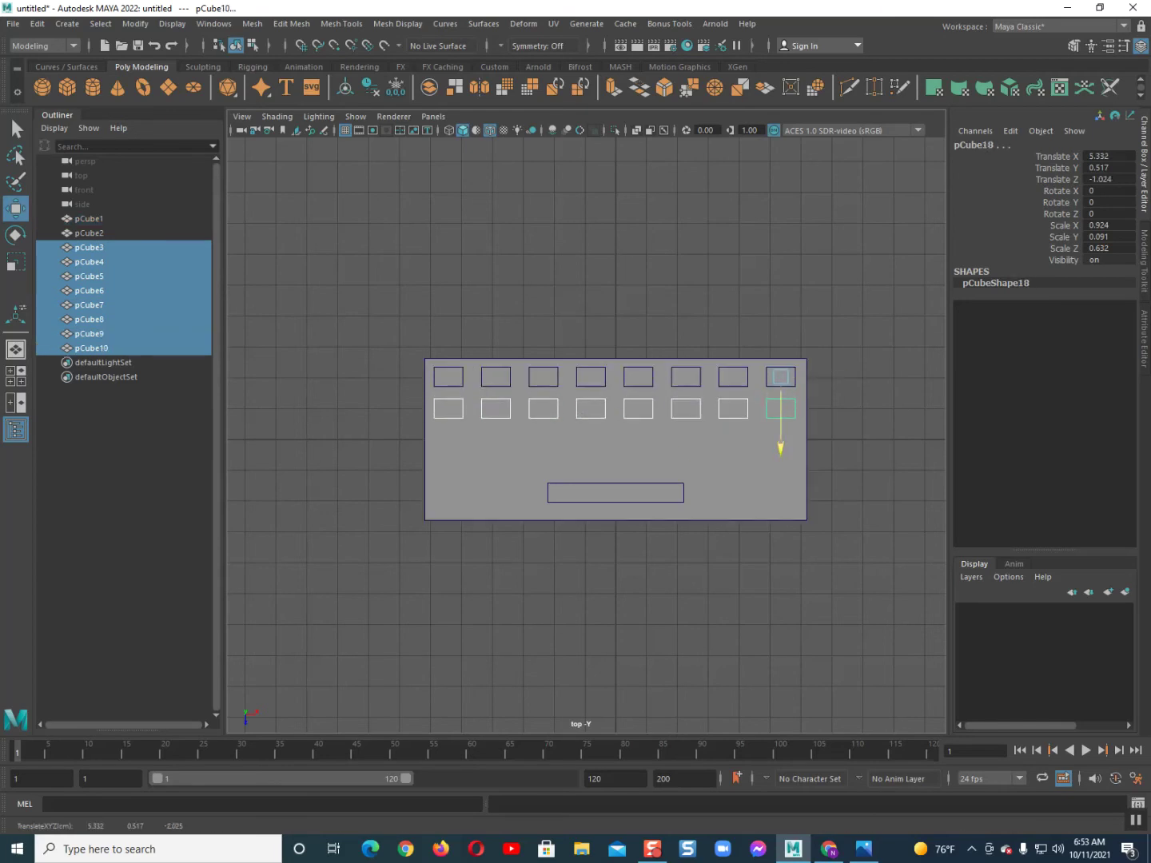
key(shift+d)
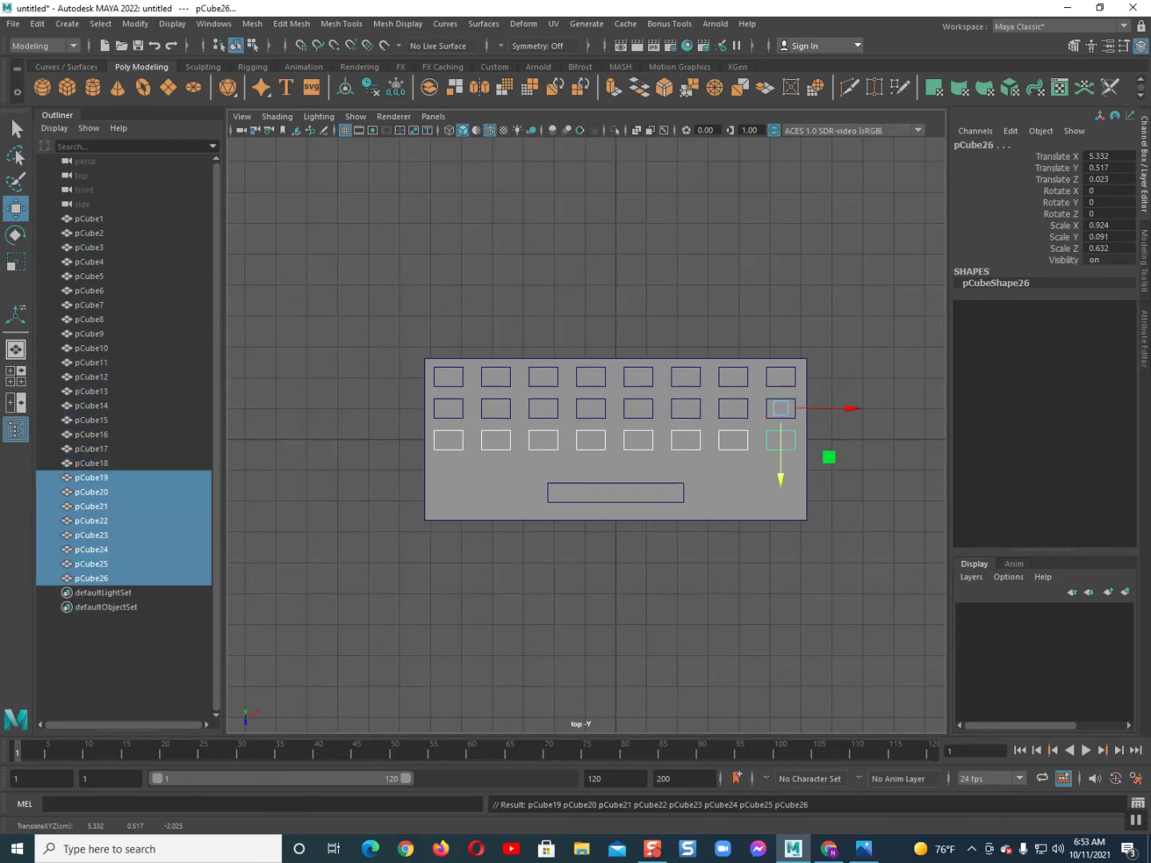
key(shift+d)
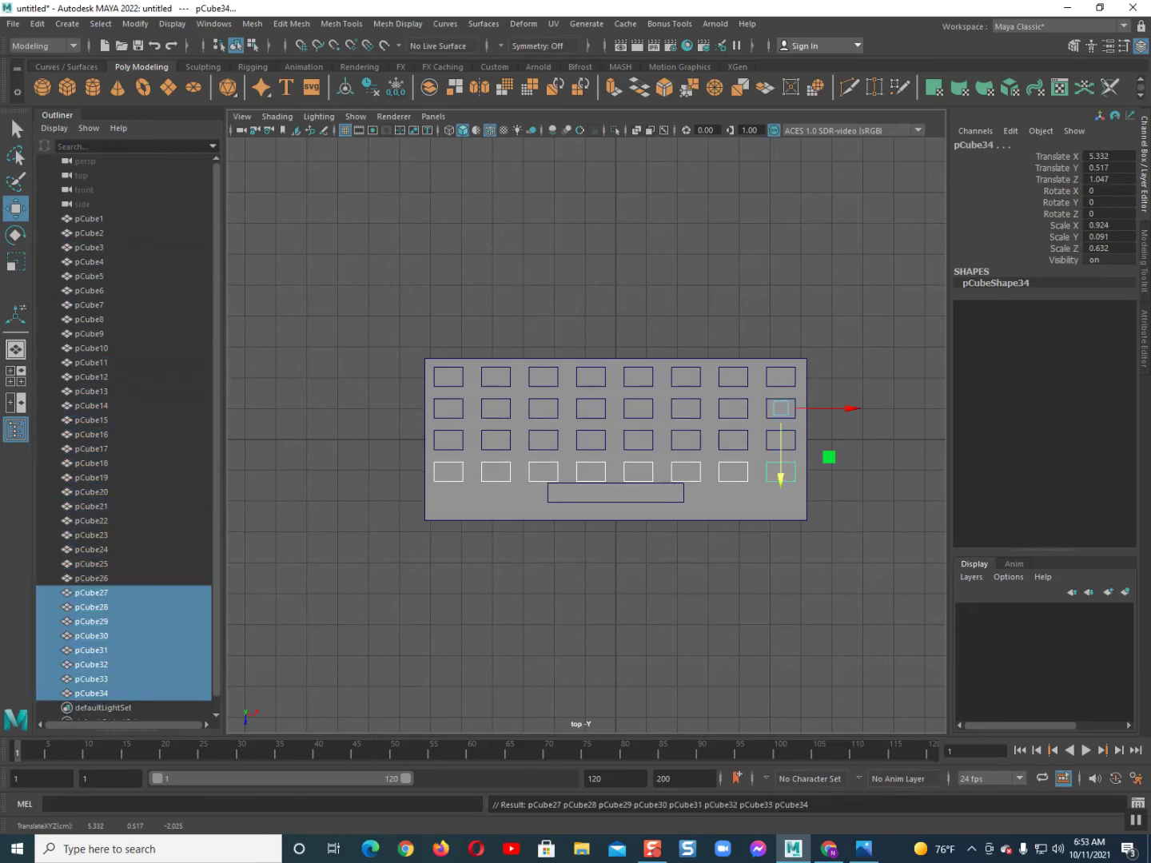
Move the space bar closer to the slab's front edge, to about Z 2.03, and return to the perspective view
click(627, 494)
drag(614, 559, 616, 567)
scroll(560, 336, up, 3)
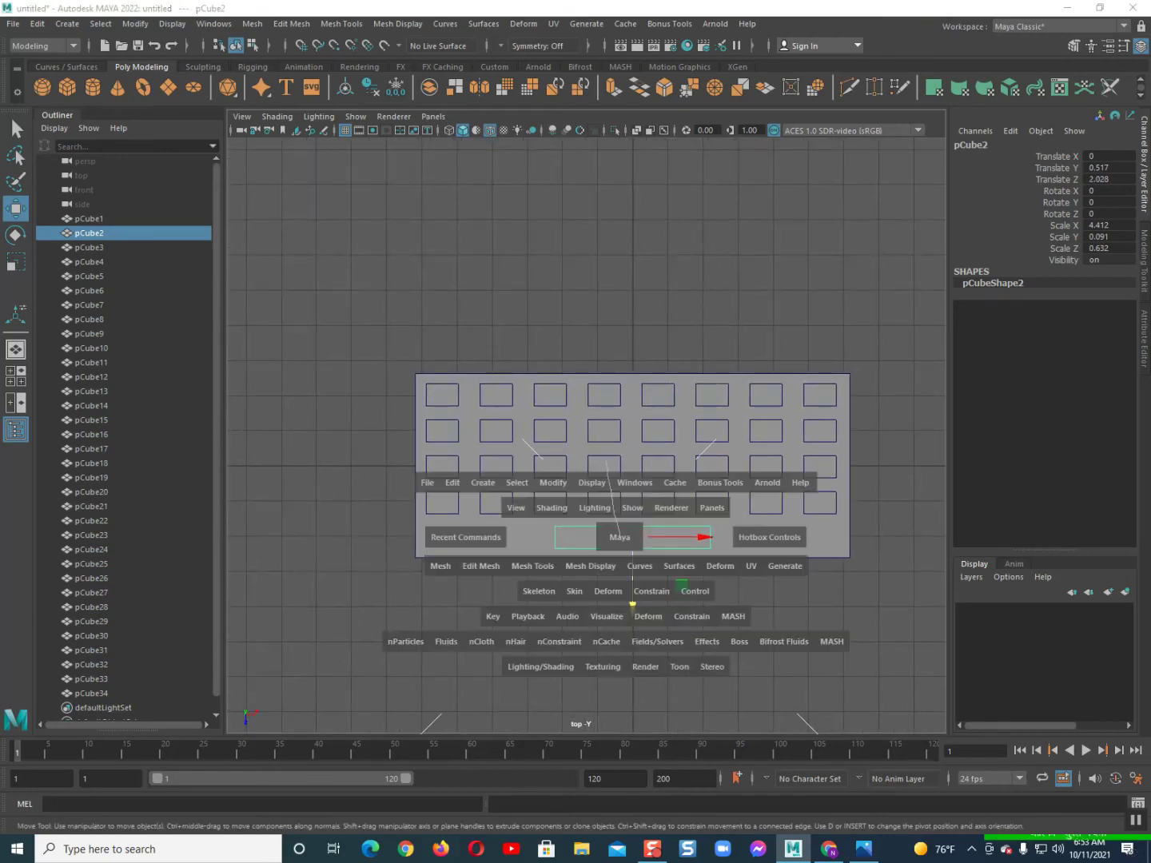
key(space)
key(space)
Select all the keys and the space bar without the base slab and raise them slightly
alt+drag(639, 415, 656, 375)
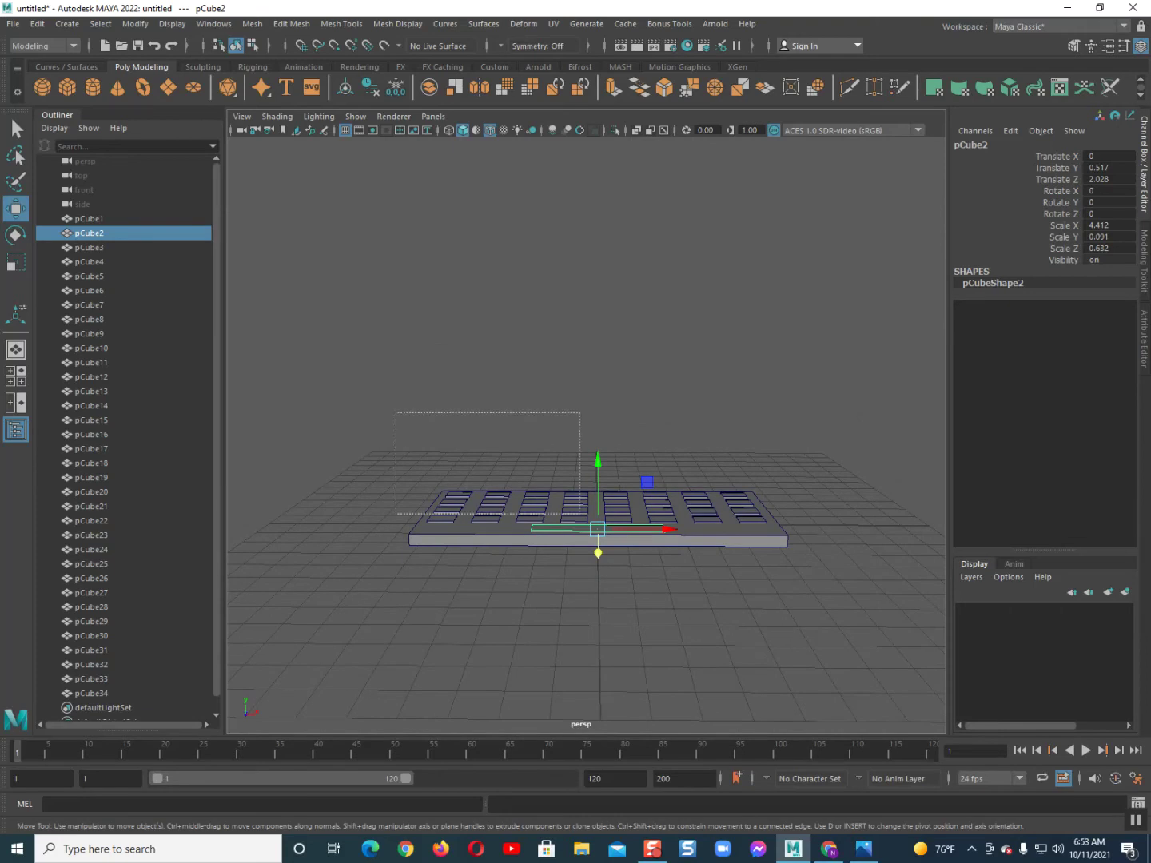
drag(426, 435, 795, 556)
shift+click(743, 541)
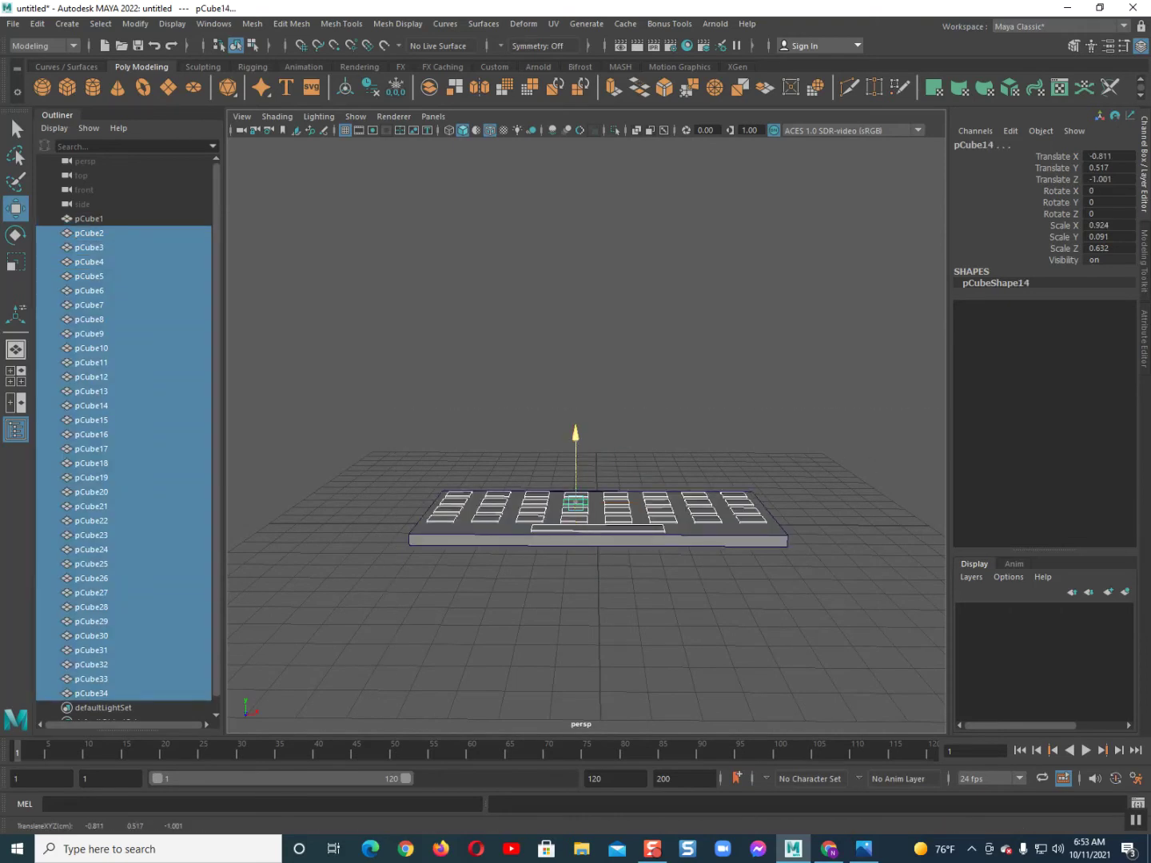
drag(576, 436, 576, 430)
click(671, 359)
Assign a new Phong E material to the base slab and set its color to black
alt+drag(672, 360, 662, 422)
alt+middle_drag(662, 421, 637, 423)
alt+drag(637, 423, 613, 452)
click(491, 457)
right_drag(501, 452, 600, 788)
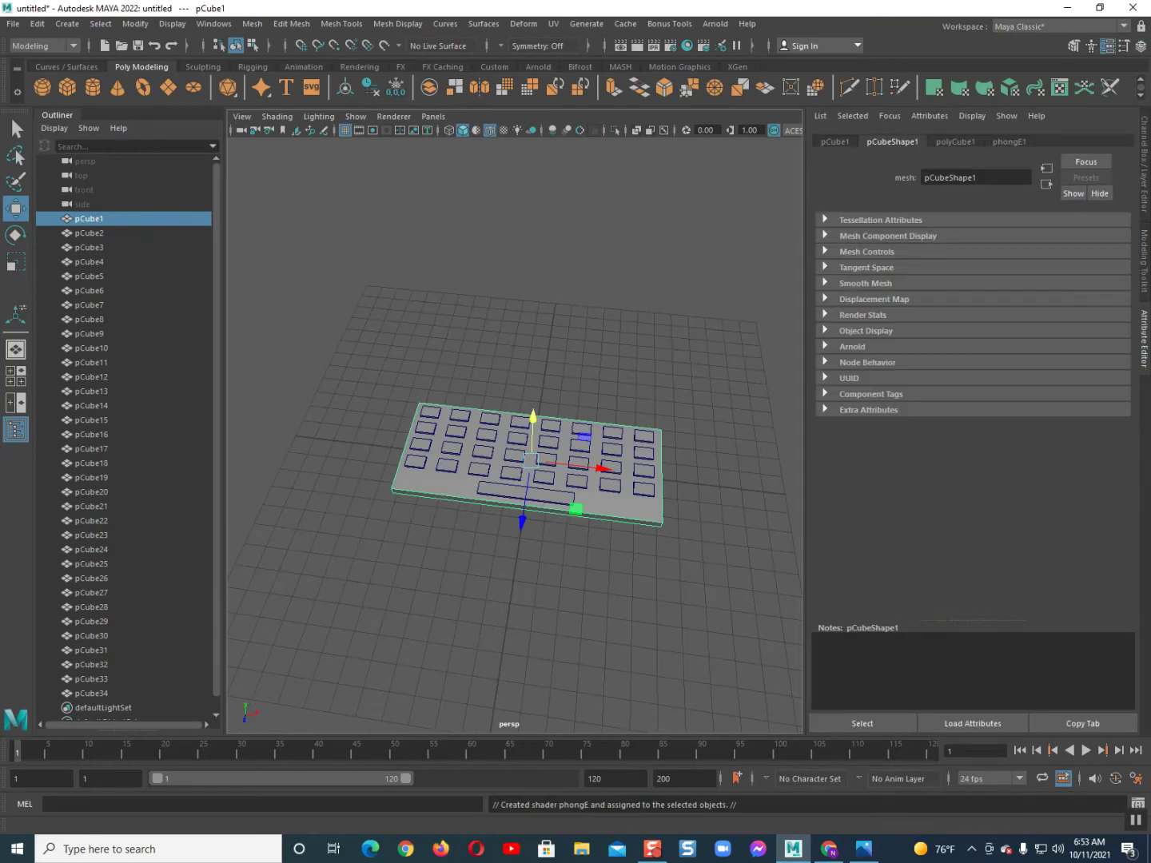
drag(1036, 304, 982, 303)
click(680, 591)
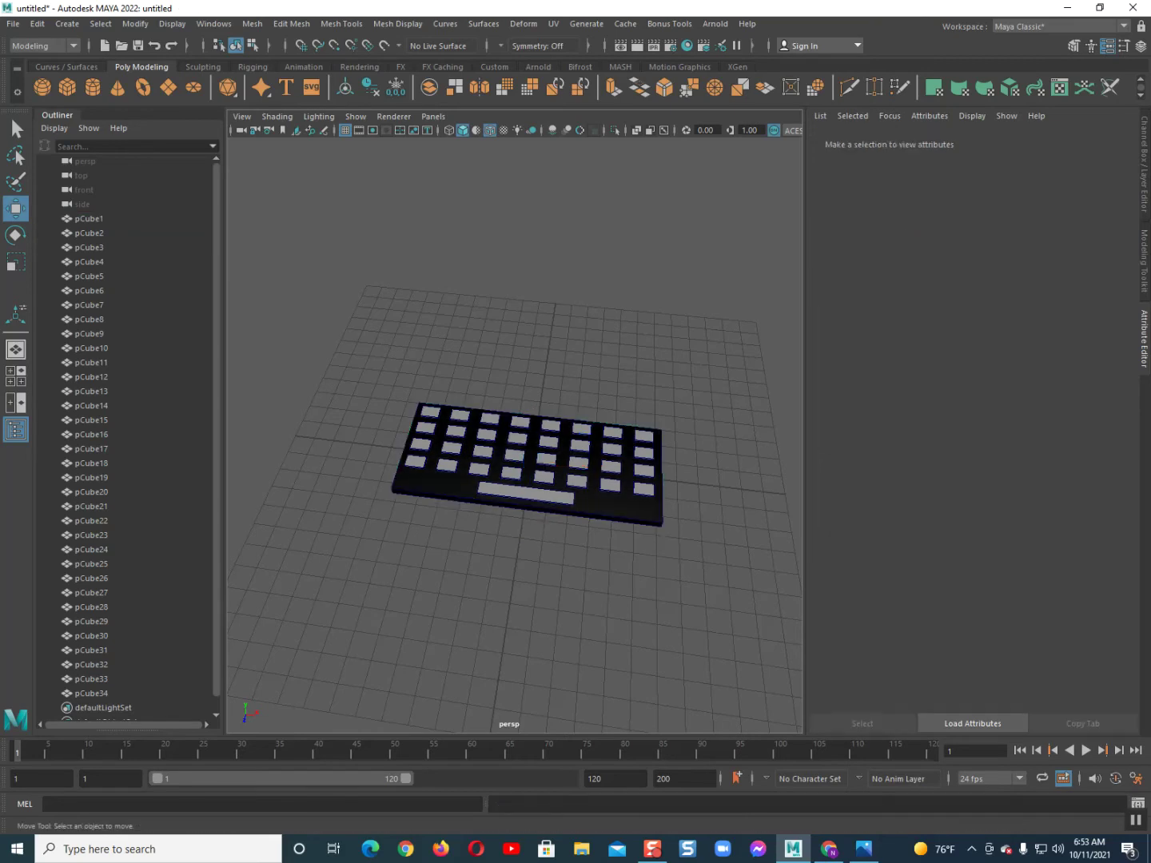
Turn off the wireframe-on-shaded display in the perspective view
alt+drag(679, 592, 680, 544)
click(490, 130)
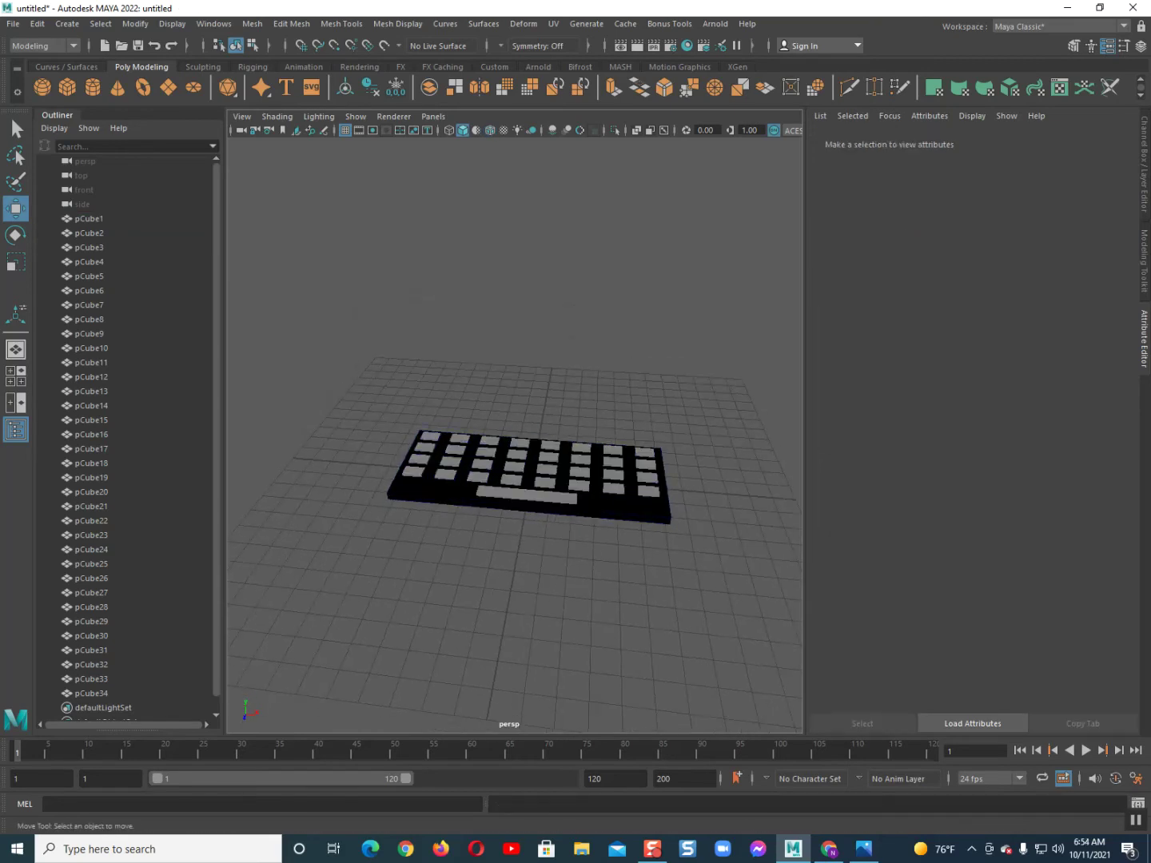
scroll(515, 448, up, 5)
Duplicate the two outermost keys at each end of the front row forward, placing them on both sides of the space bar
alt+drag(516, 447, 551, 475)
scroll(520, 447, down, 5)
mouse_move(599, 463)
alt+middle_down()
mouse_move(520, 471)
mouse_move(583, 465)
alt+middle_up()
scroll(583, 465, up, 4)
click(609, 437)
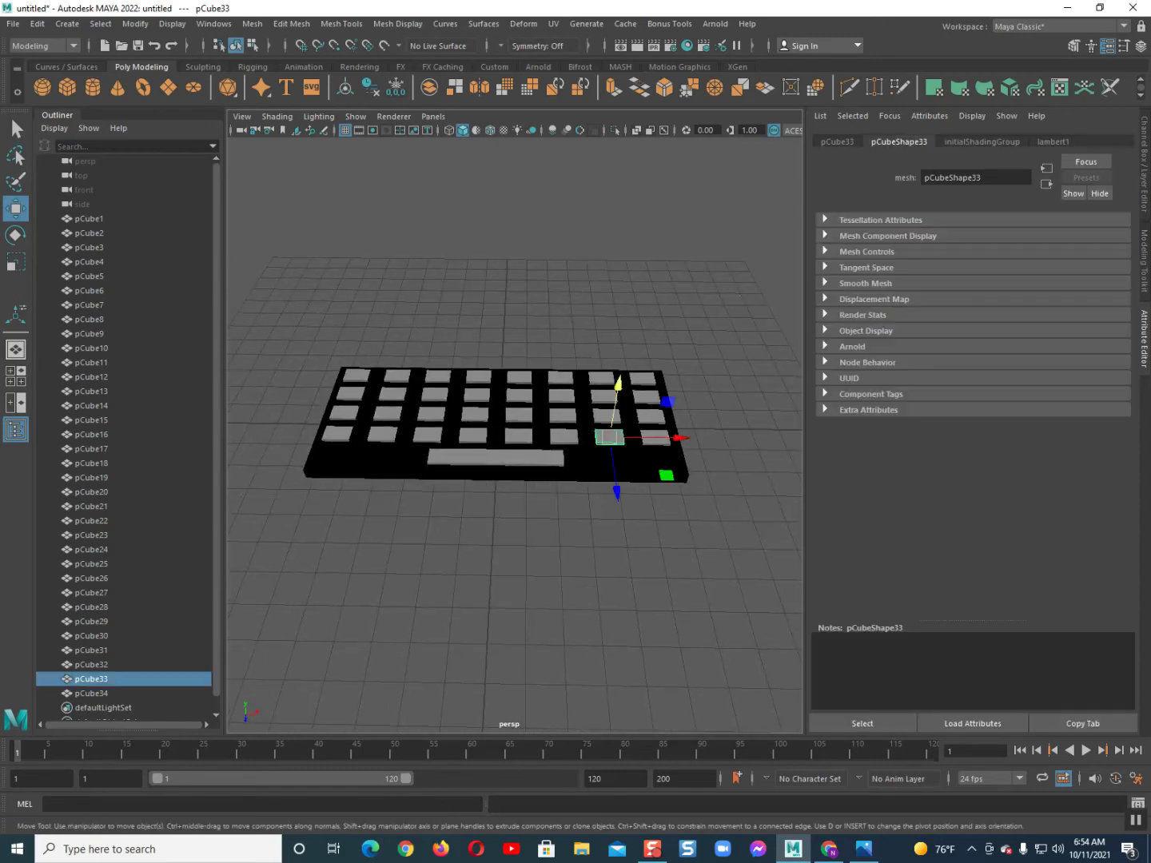
shift+click(656, 438)
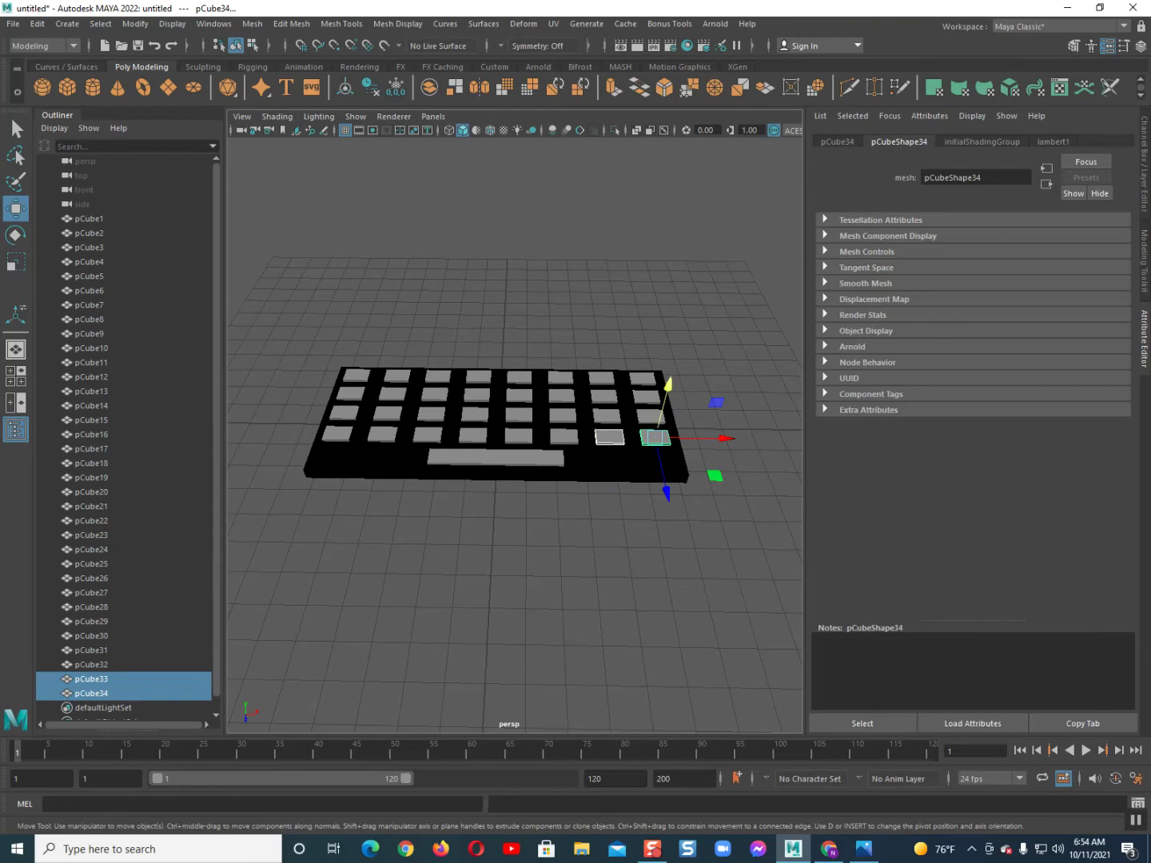
shift+click(381, 436)
shift+click(337, 435)
shift+drag(320, 487, 314, 500)
click(384, 552)
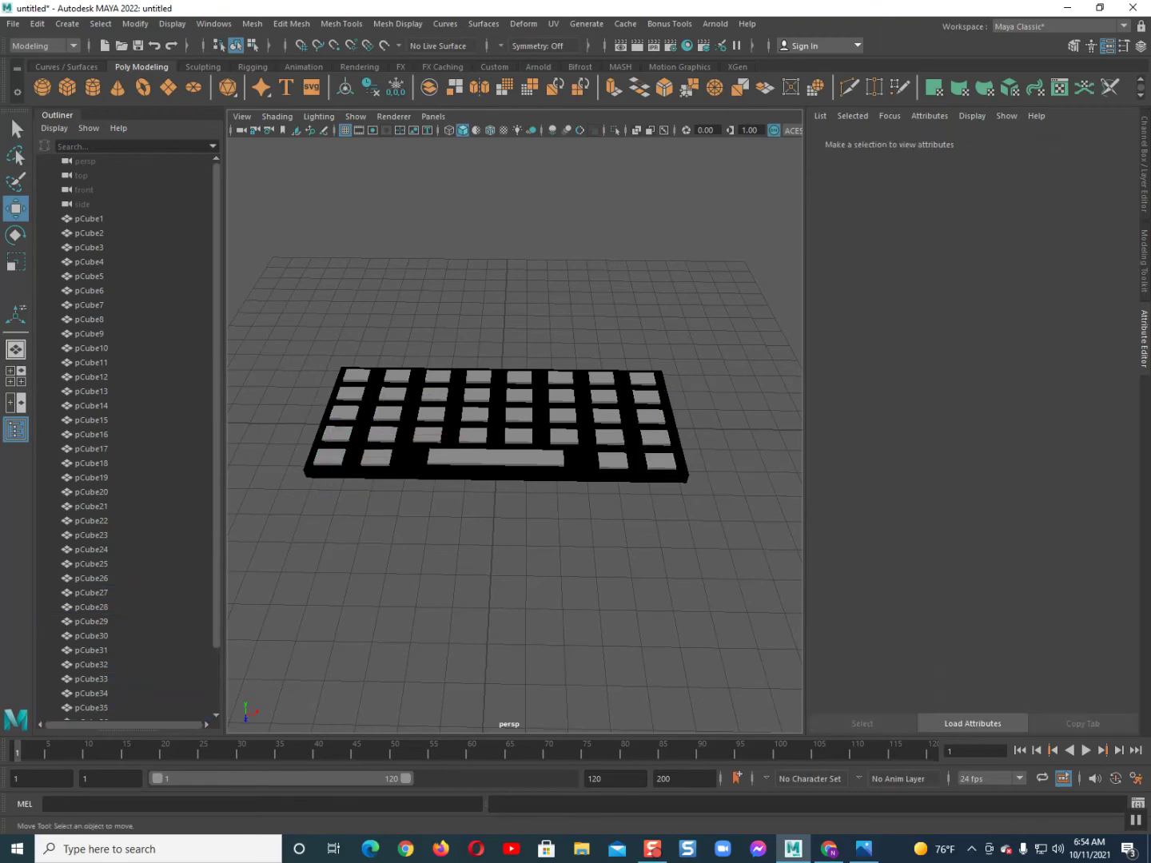
Select the base slab and every key of the keyboard and group them together
scroll(512, 495, down, 3)
alt+drag(511, 479, 499, 507)
alt+middle_drag(499, 507, 495, 536)
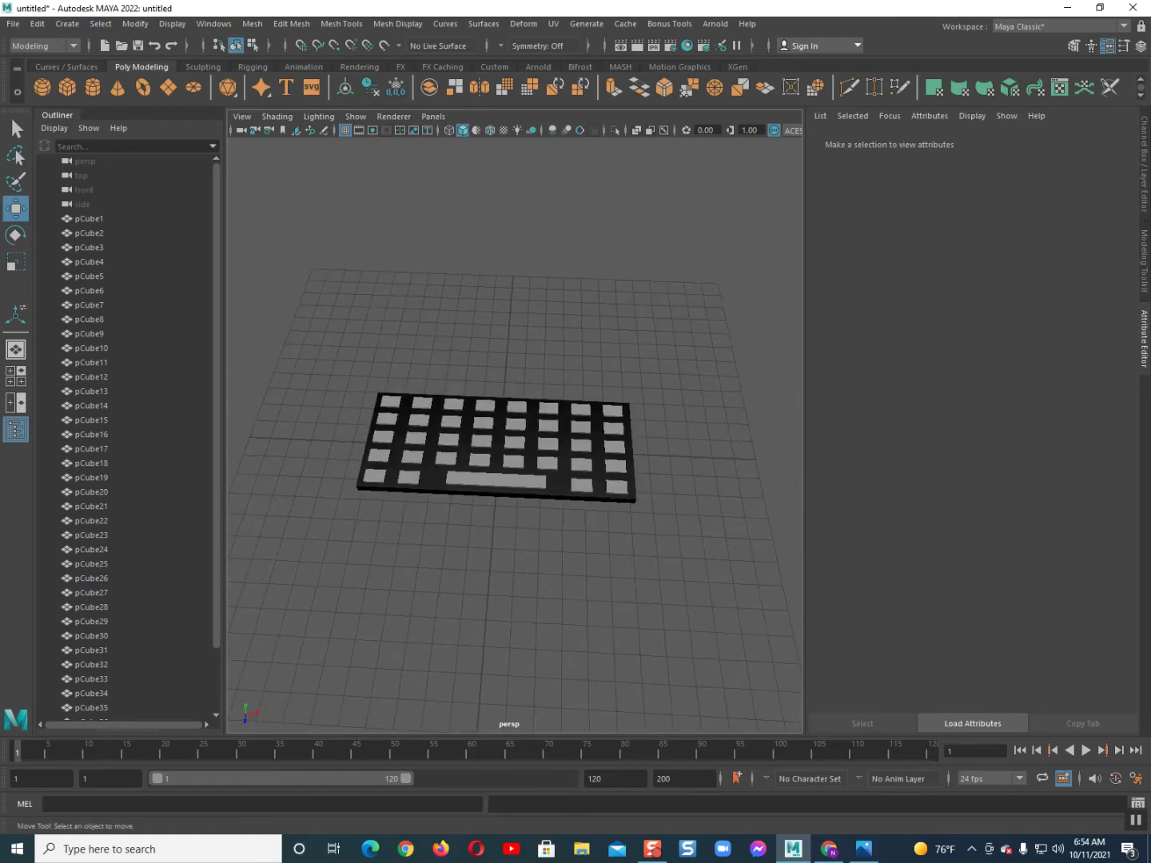
scroll(511, 464, down, 5)
alt+drag(512, 464, 537, 447)
scroll(479, 456, up, 5)
scroll(496, 479, up, 4)
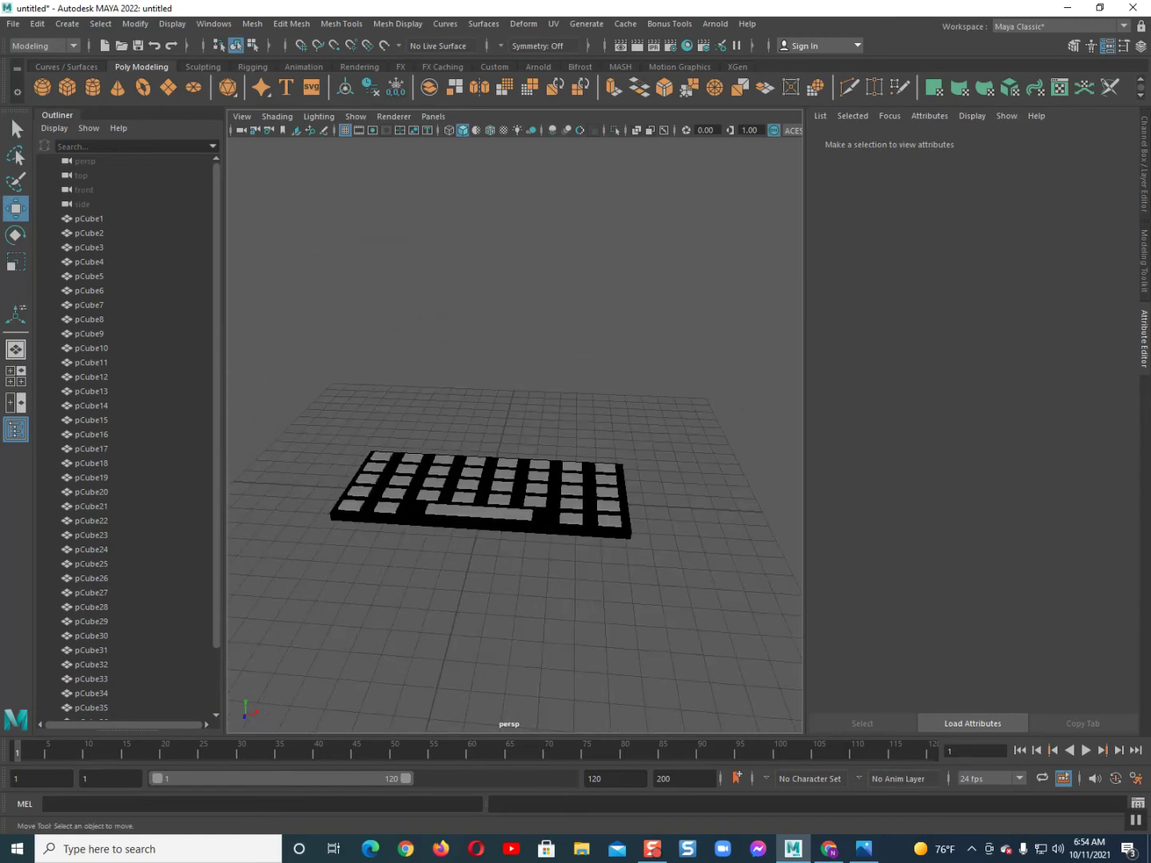
drag(280, 343, 802, 706)
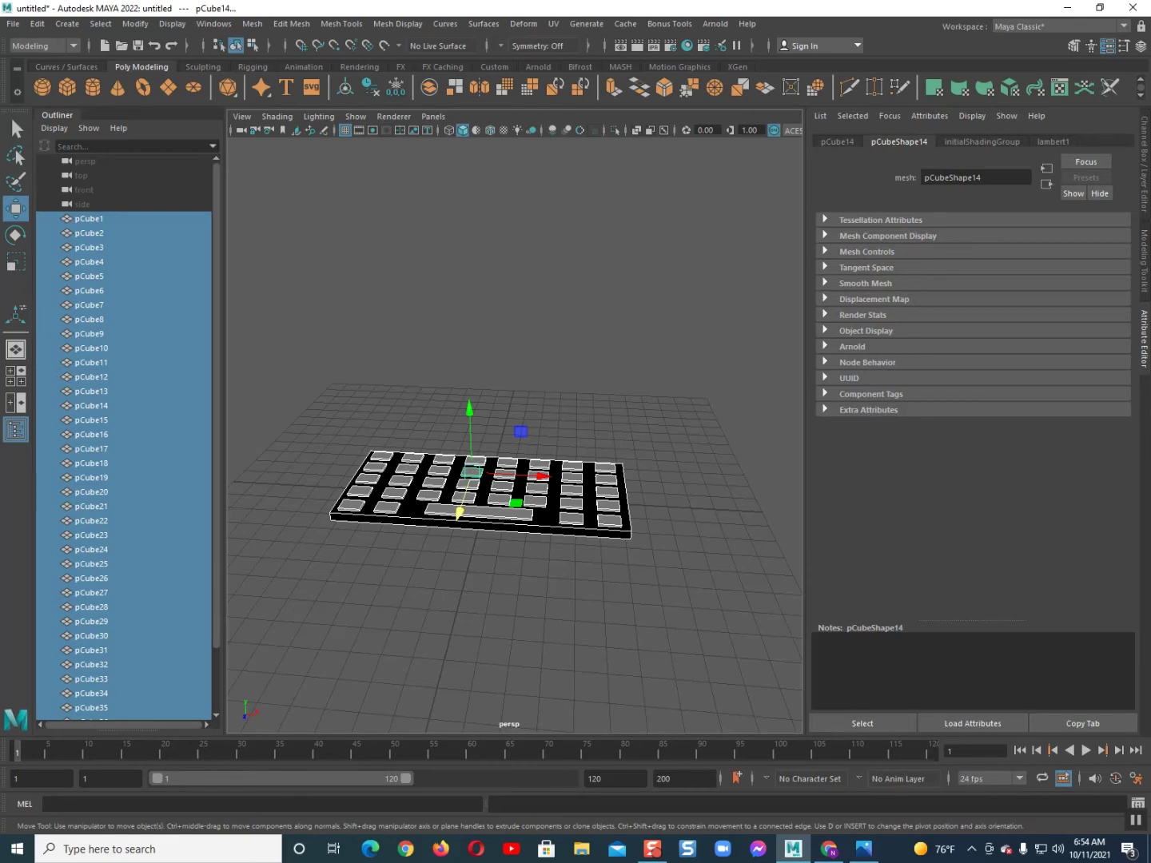
key(ctrl+g)
Hide the Attribute Editor and the Outliner to enlarge the perspective view
alt+drag(513, 478, 451, 479)
click(1144, 339)
alt+middle_drag(608, 494, 578, 430)
click(15, 430)
mouse_move(575, 448)
alt+mouse_down()
mouse_move(573, 363)
mouse_move(557, 439)
alt+mouse_up()
scroll(559, 400, up, 3)
scroll(559, 400, down, 4)
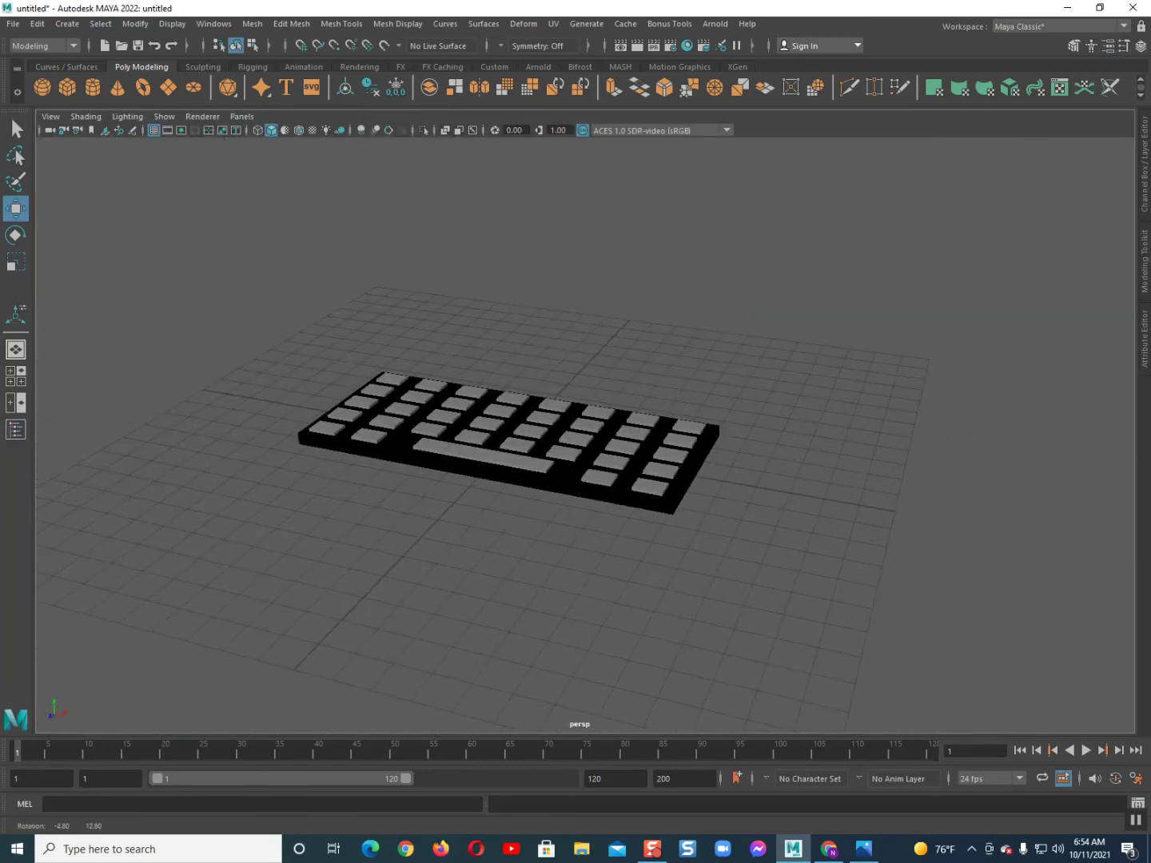
Switch to the top view and frame the empty area beside the keyboard's right edge
key(space)
drag(633, 545, 632, 585)
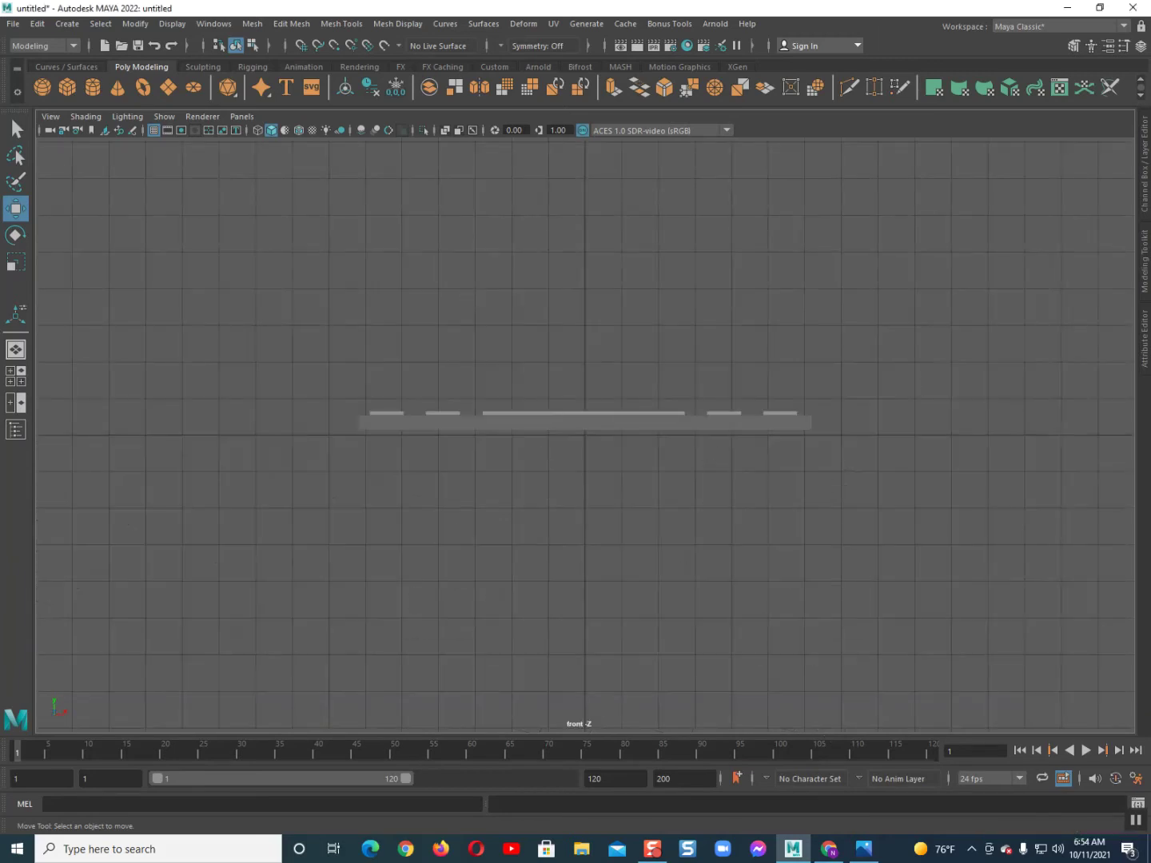
key(space)
drag(613, 548, 689, 548)
click(660, 547)
drag(612, 549, 370, 513)
key(space)
scroll(512, 479, down, 1)
alt+middle_drag(511, 480, 159, 460)
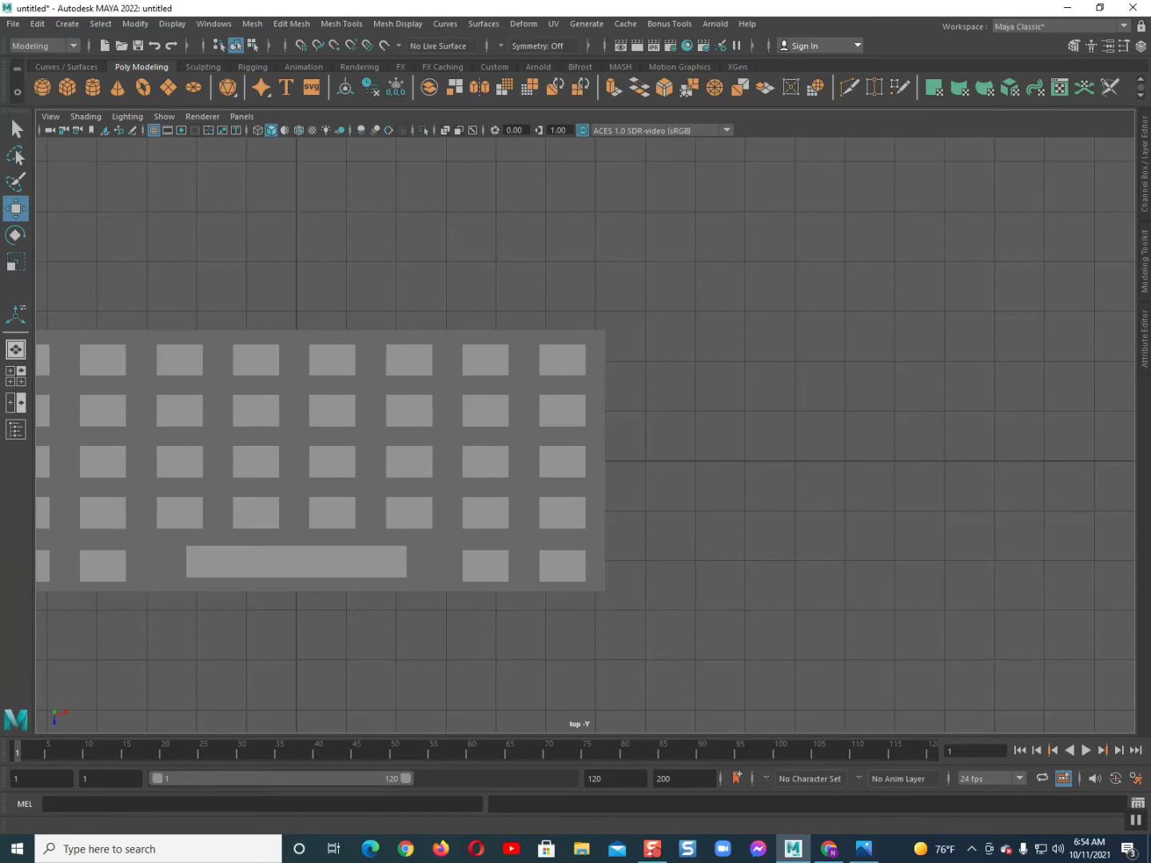
Draw an EP curve starting at the keyboard's right edge, dipping forward and bending up into a loop beside it
click(68, 24)
mouse_move(105, 133)
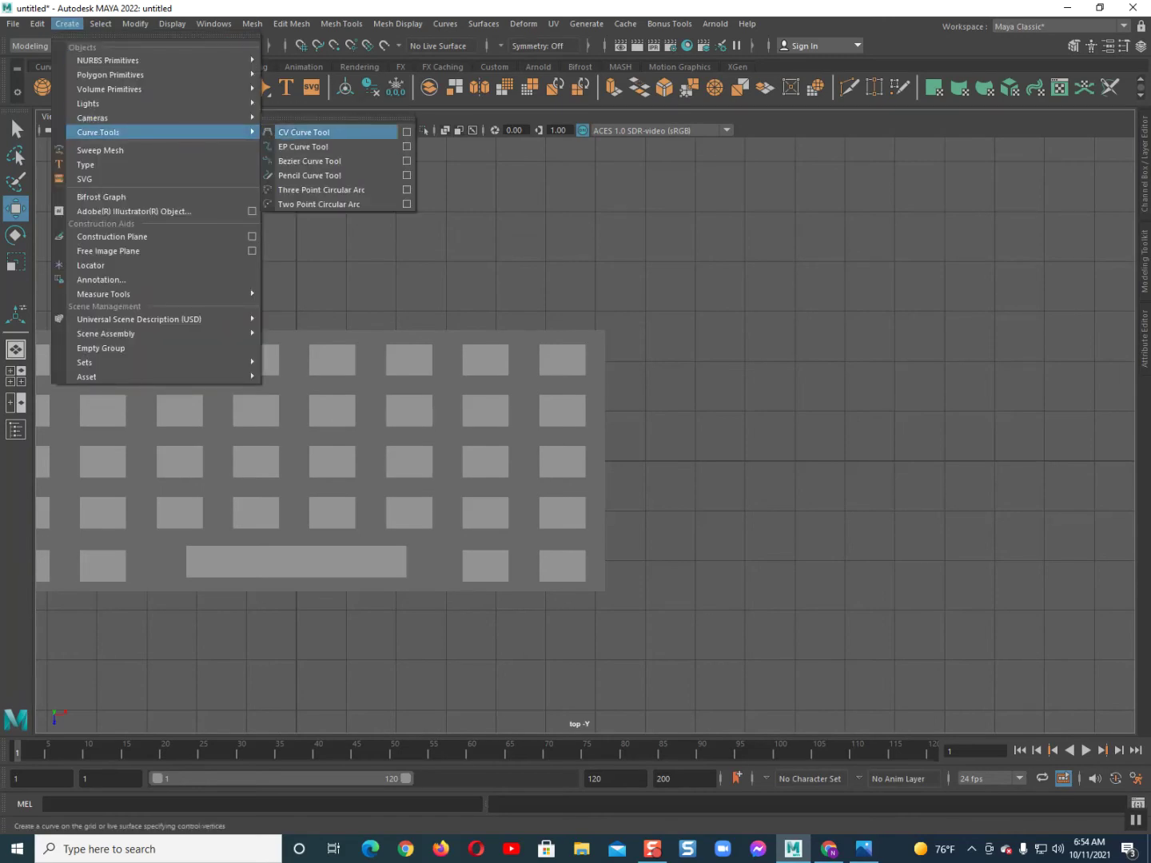
click(303, 146)
scroll(320, 435, down, 2)
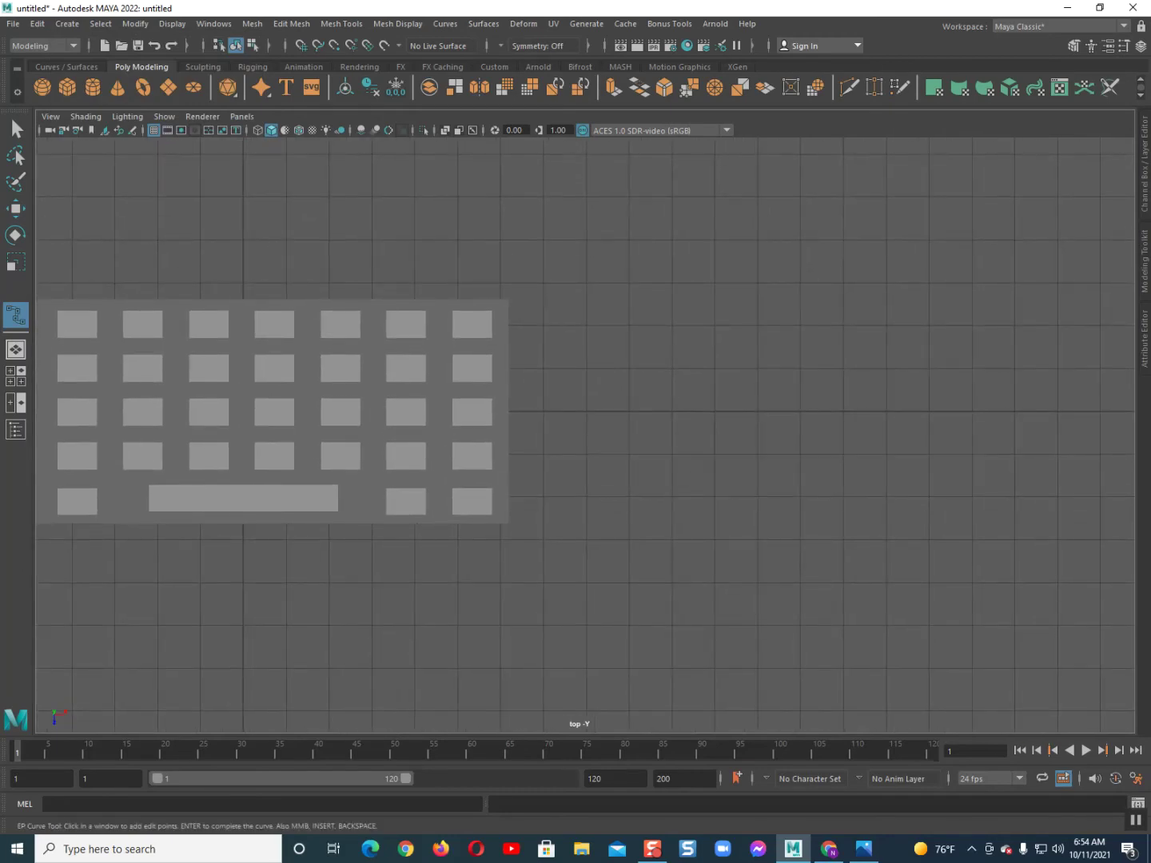
click(675, 349)
click(773, 442)
click(909, 500)
scroll(910, 501, down, 1)
alt+middle_drag(909, 501, 811, 454)
click(837, 389)
click(836, 239)
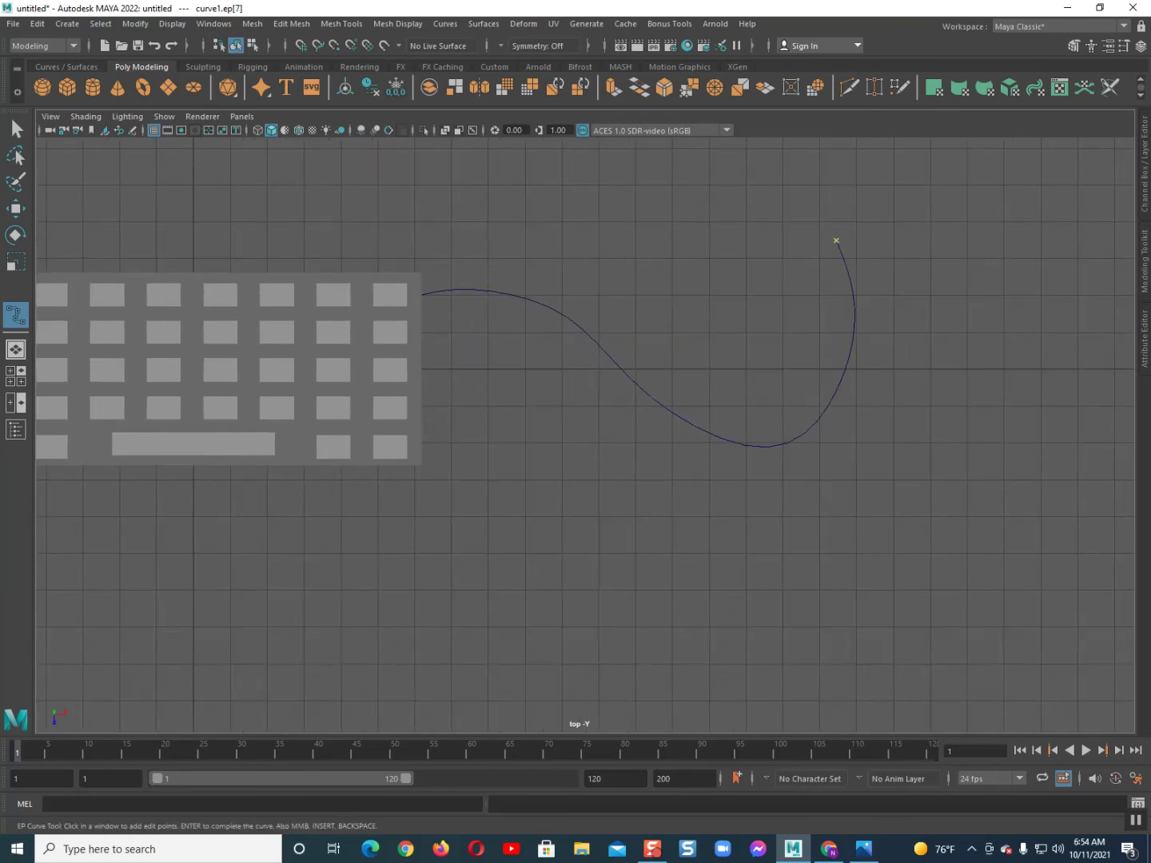
Extend the EP curve back behind the keyboard's right side and finish it
scroll(805, 199, down, 1)
alt+middle_drag(805, 199, 908, 321)
scroll(843, 335, down, 2)
click(710, 335)
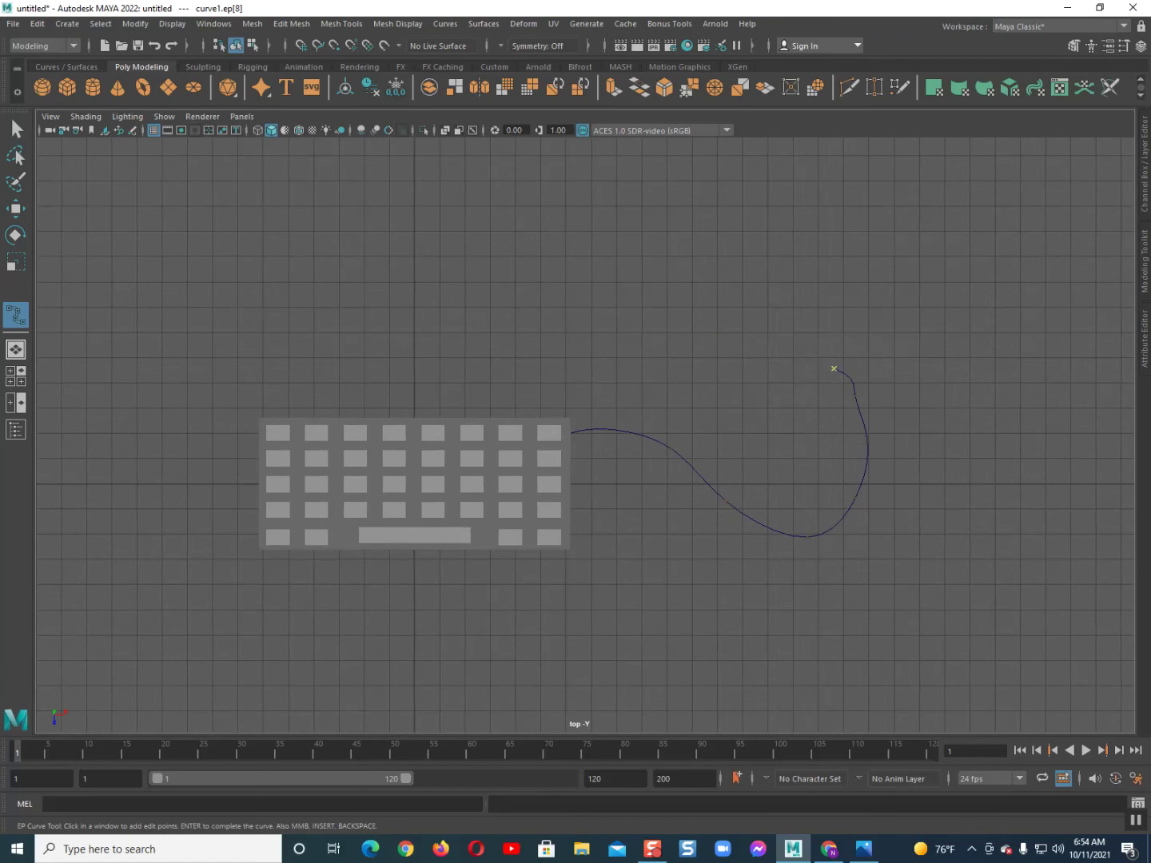
click(782, 303)
click(716, 253)
key(w)
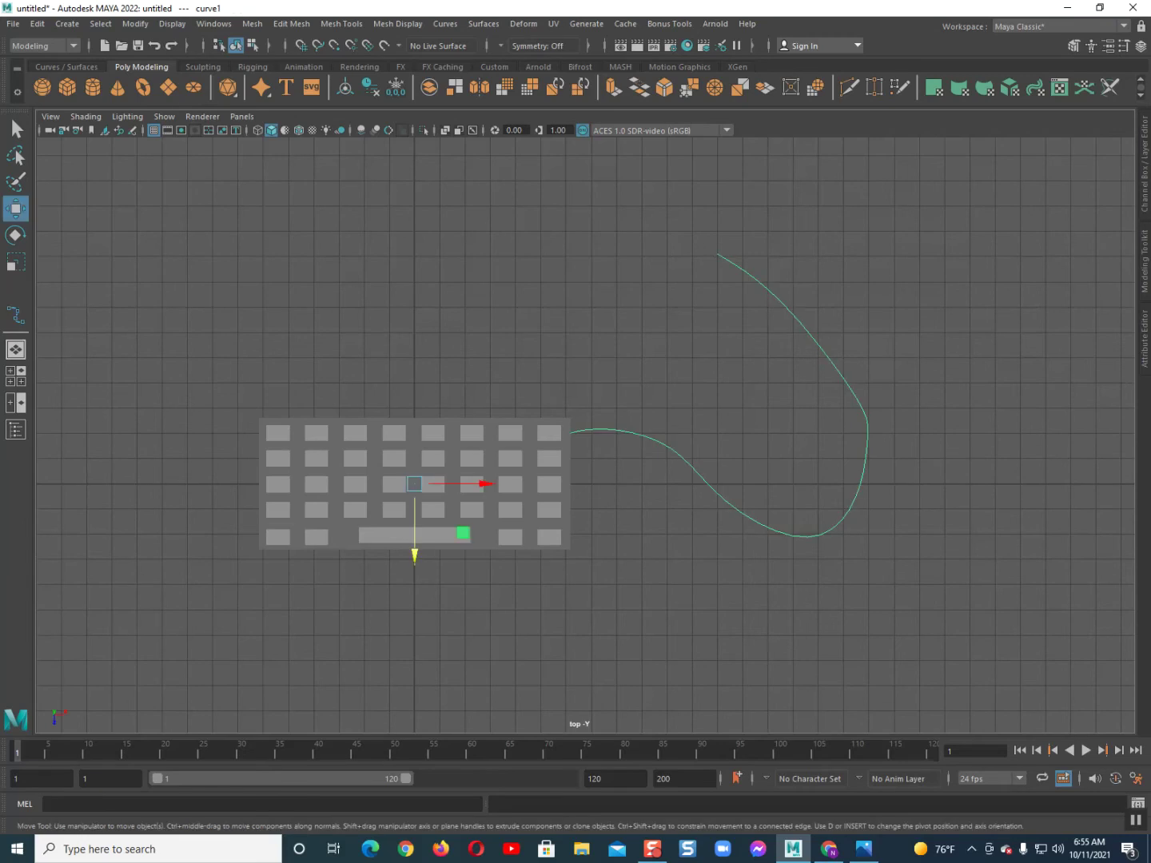
Switch to the perspective view and frame both the keyboard and the curve
key(space)
key(space)
alt+drag(716, 271, 740, 206)
drag(345, 370, 330, 549)
scroll(350, 441, down, 3)
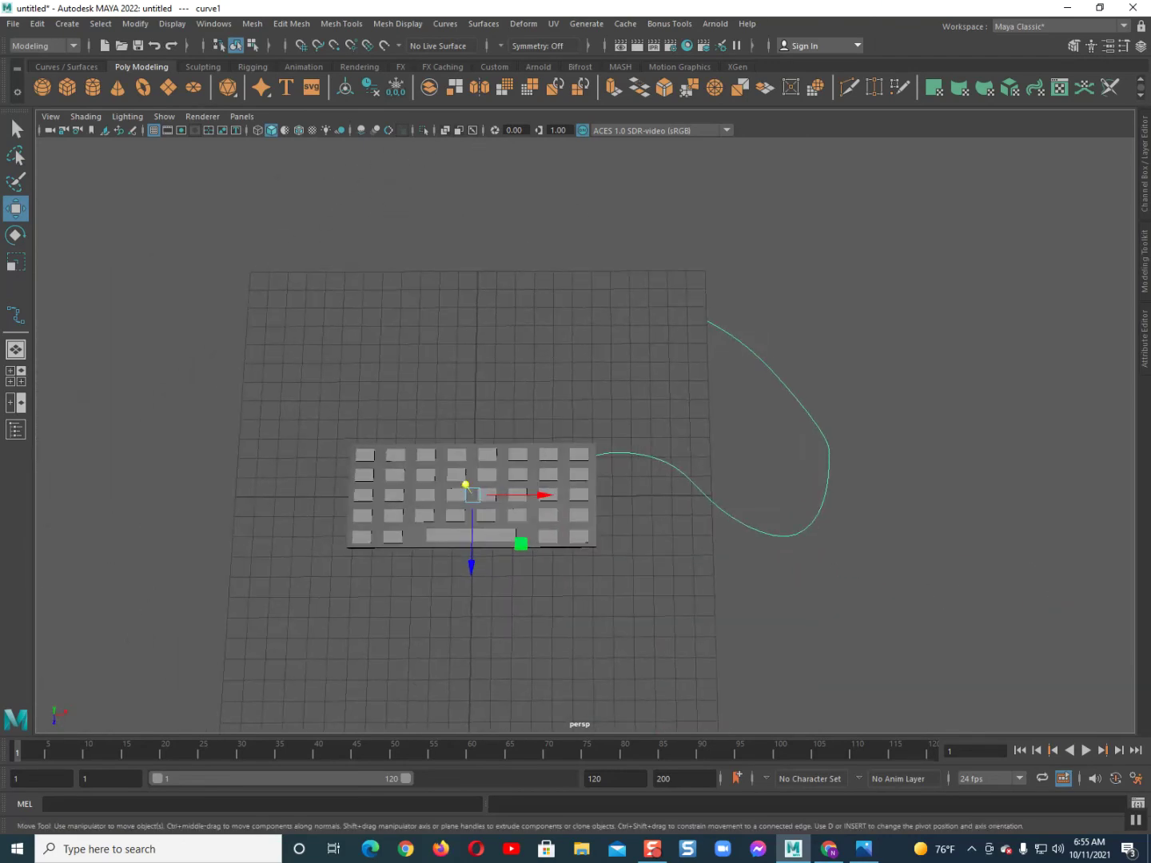
Try to move the control vertex at the curve's outer bend slightly outward
key(F9)
click(829, 456)
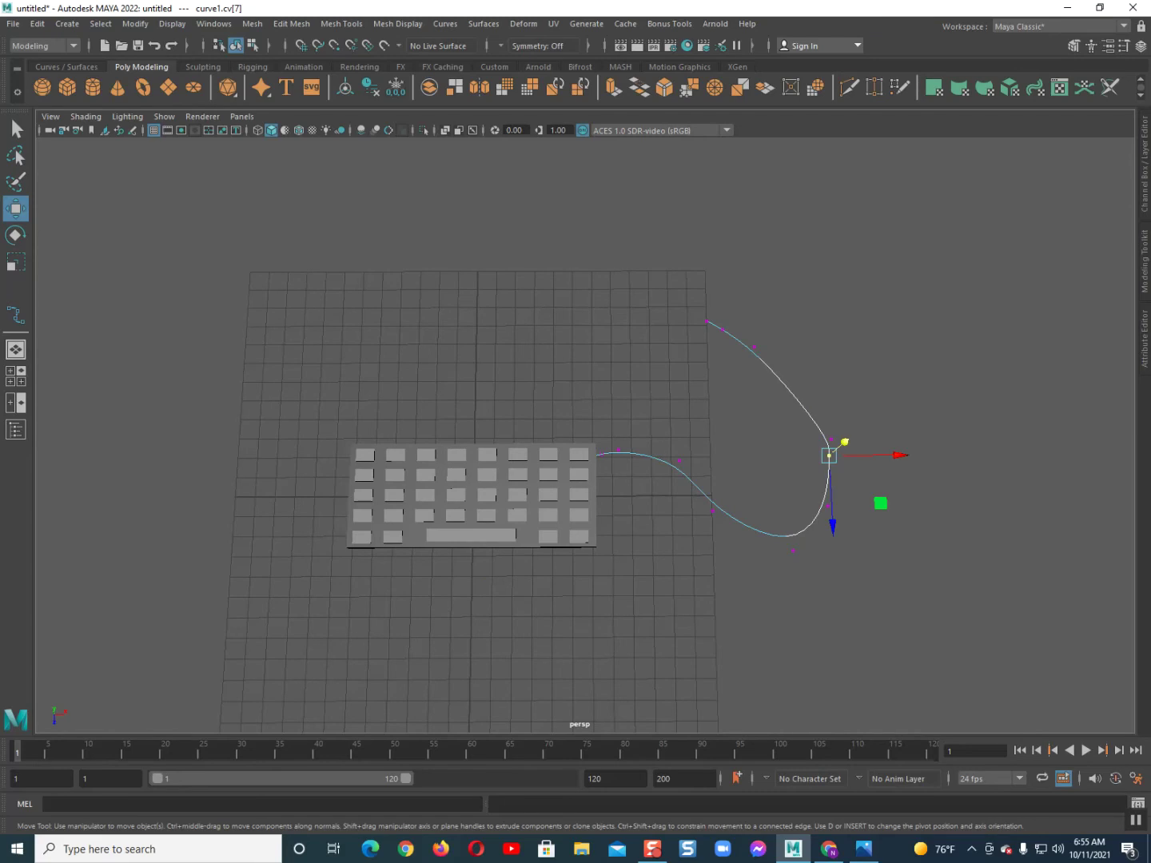
drag(830, 456, 839, 461)
alt+drag(842, 520, 829, 485)
mouse_move(892, 524)
alt+mouse_down()
mouse_move(881, 541)
mouse_move(888, 496)
mouse_move(902, 514)
alt+mouse_up()
key(ctrl+z)
Leave the curve's control vertices and examine the curve beside the keyboard from a lower angle
scroll(881, 541, down, 2)
alt+middle_drag(902, 513, 946, 516)
mouse_move(946, 516)
alt+mouse_down()
mouse_move(920, 493)
mouse_move(934, 507)
alt+mouse_up()
click(922, 493)
click(920, 493)
scroll(921, 493, down, 3)
scroll(933, 507, up, 5)
alt+middle_drag(933, 507, 962, 376)
alt+drag(962, 376, 920, 283)
scroll(919, 283, up, 3)
alt+middle_drag(920, 284, 777, 301)
scroll(843, 281, up, 3)
alt+drag(777, 301, 784, 326)
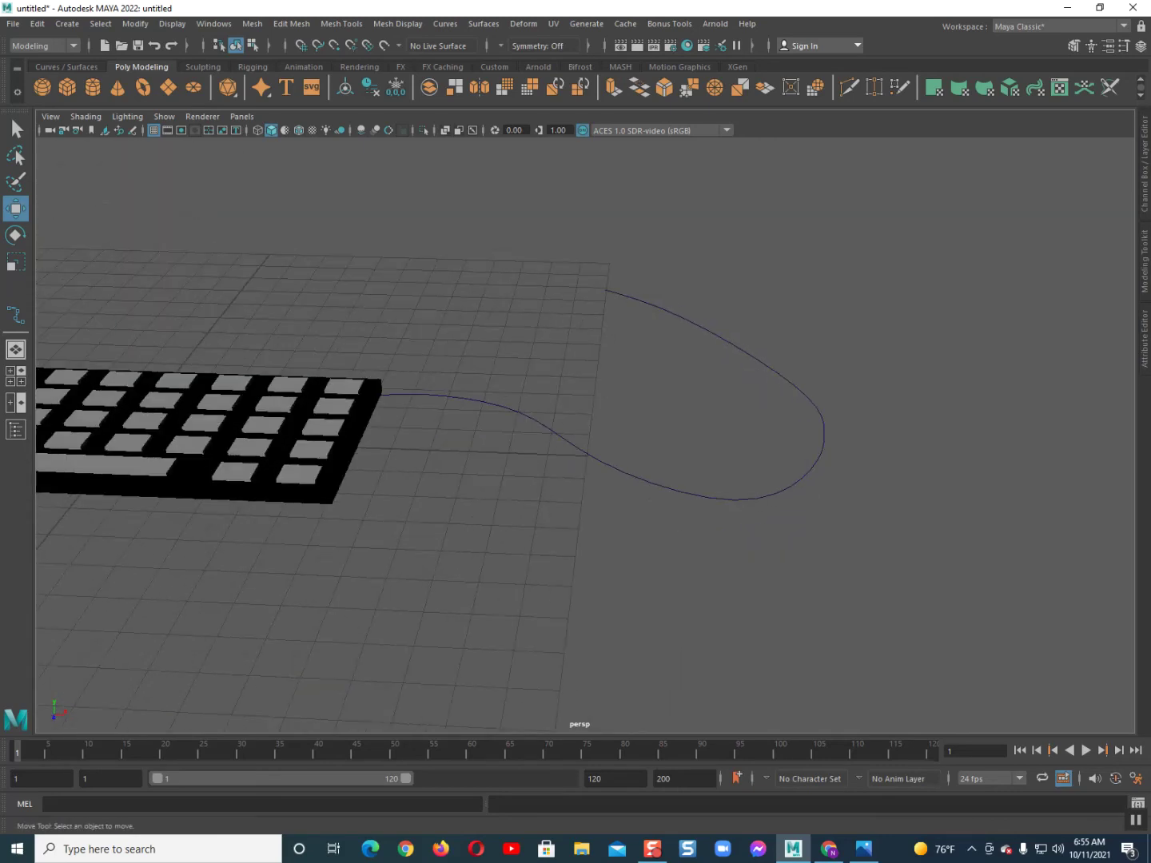
Select the curve and create a sweep mesh along it
click(759, 359)
alt+middle_drag(759, 360, 763, 377)
scroll(762, 378, up, 2)
alt+drag(762, 378, 730, 306)
alt+middle_drag(731, 306, 739, 312)
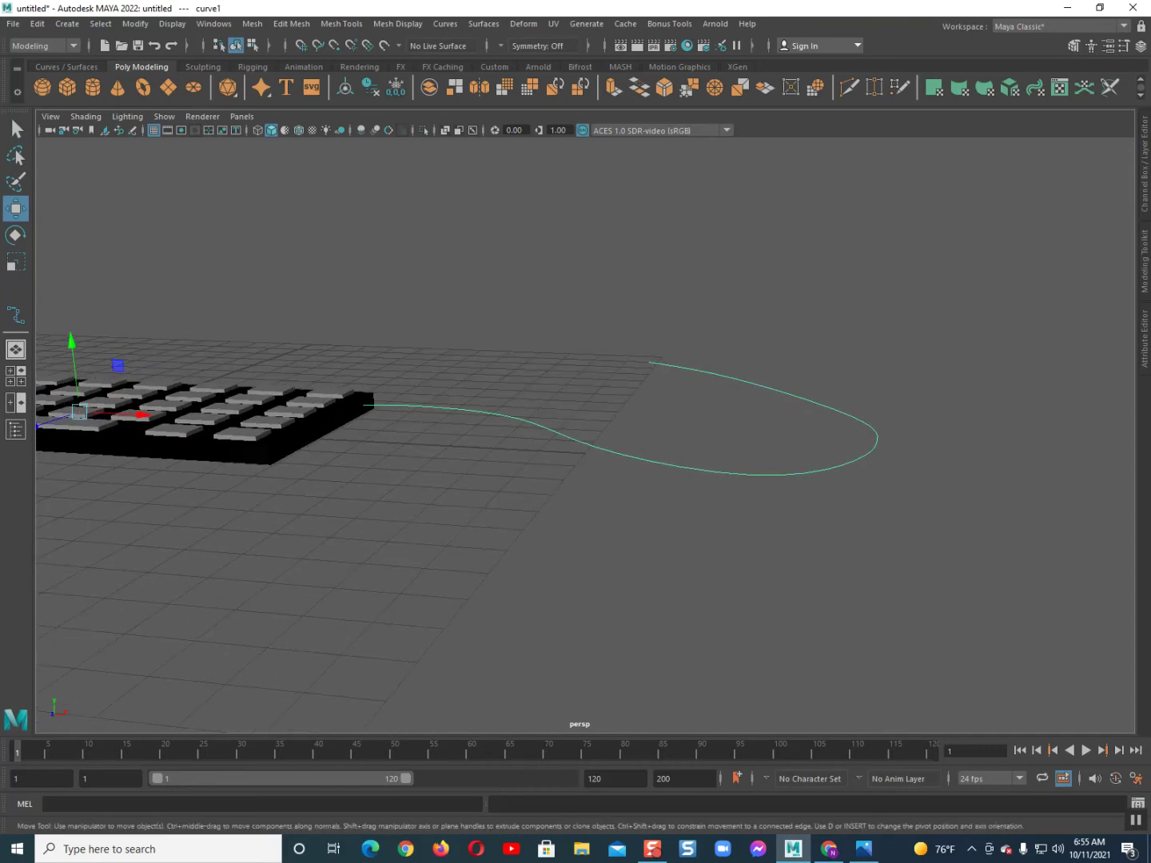
key(q)
key(ctrl+shift+s)
key(Escape)
key(w)
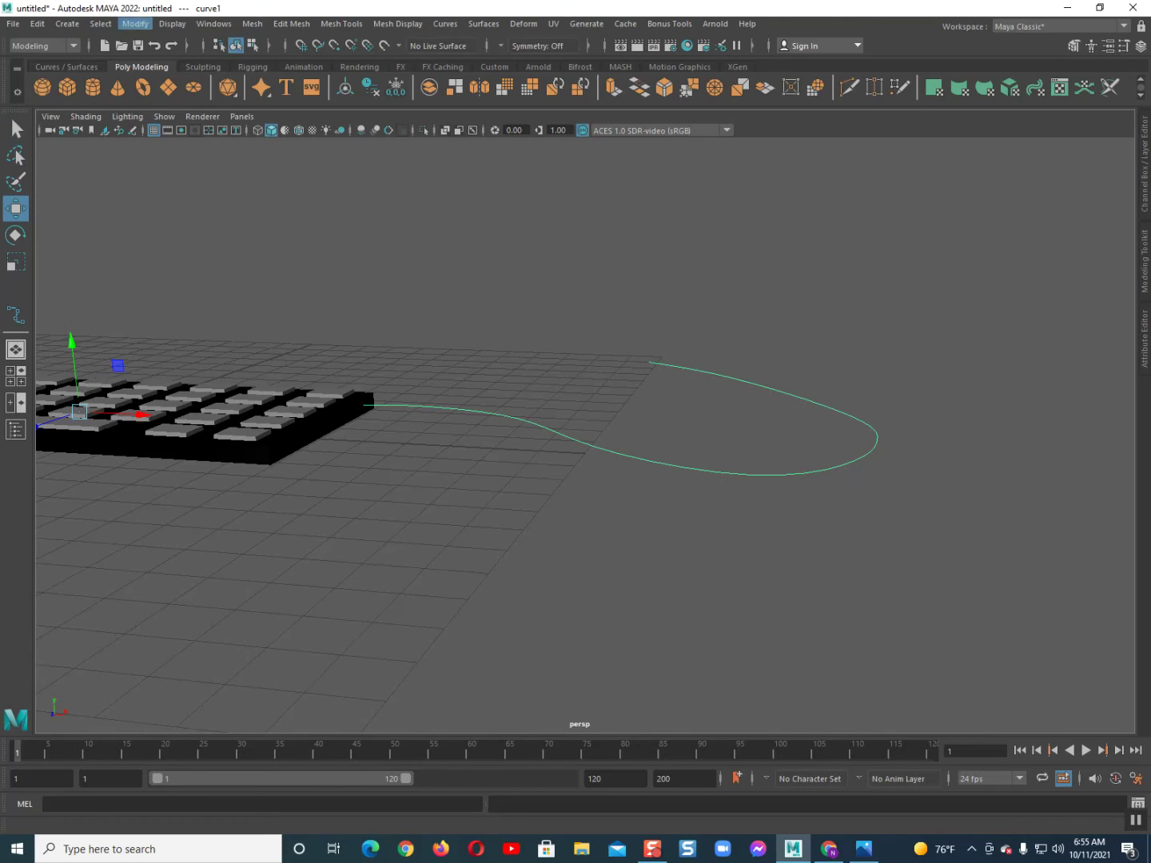
click(68, 24)
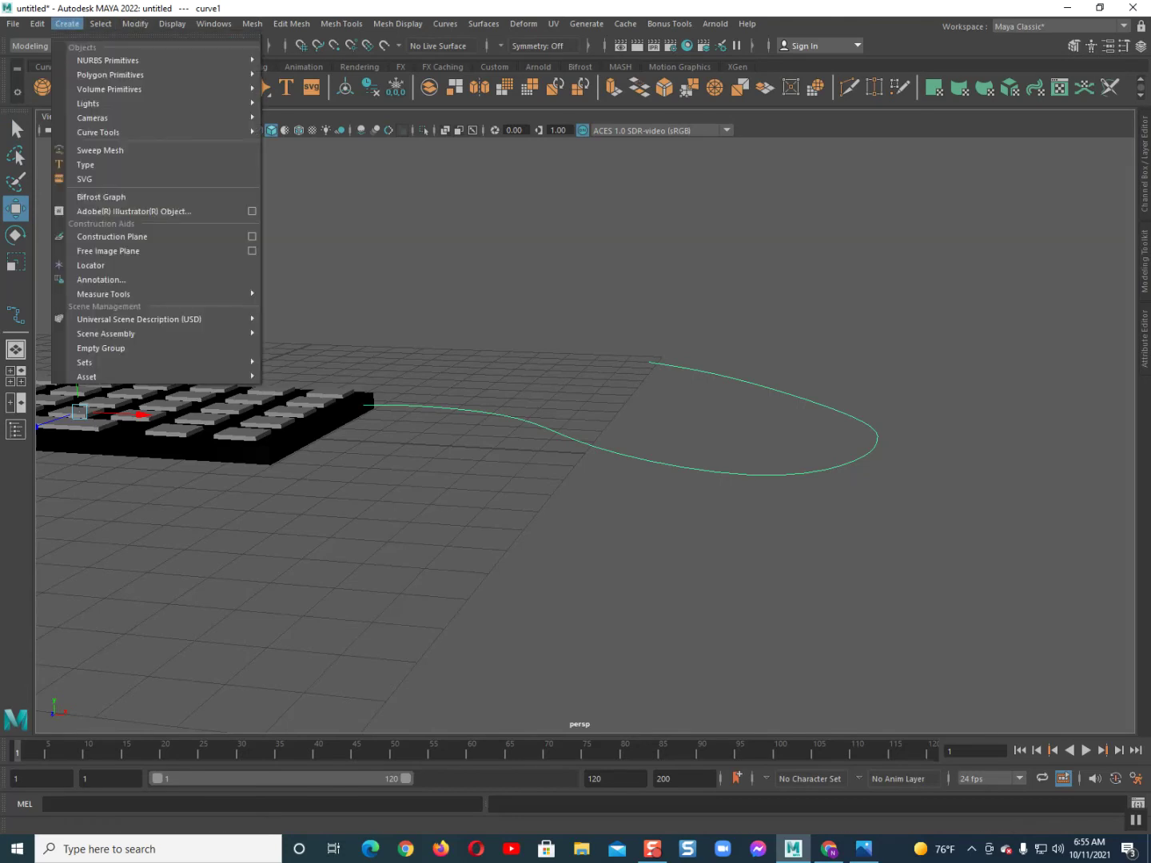
click(100, 150)
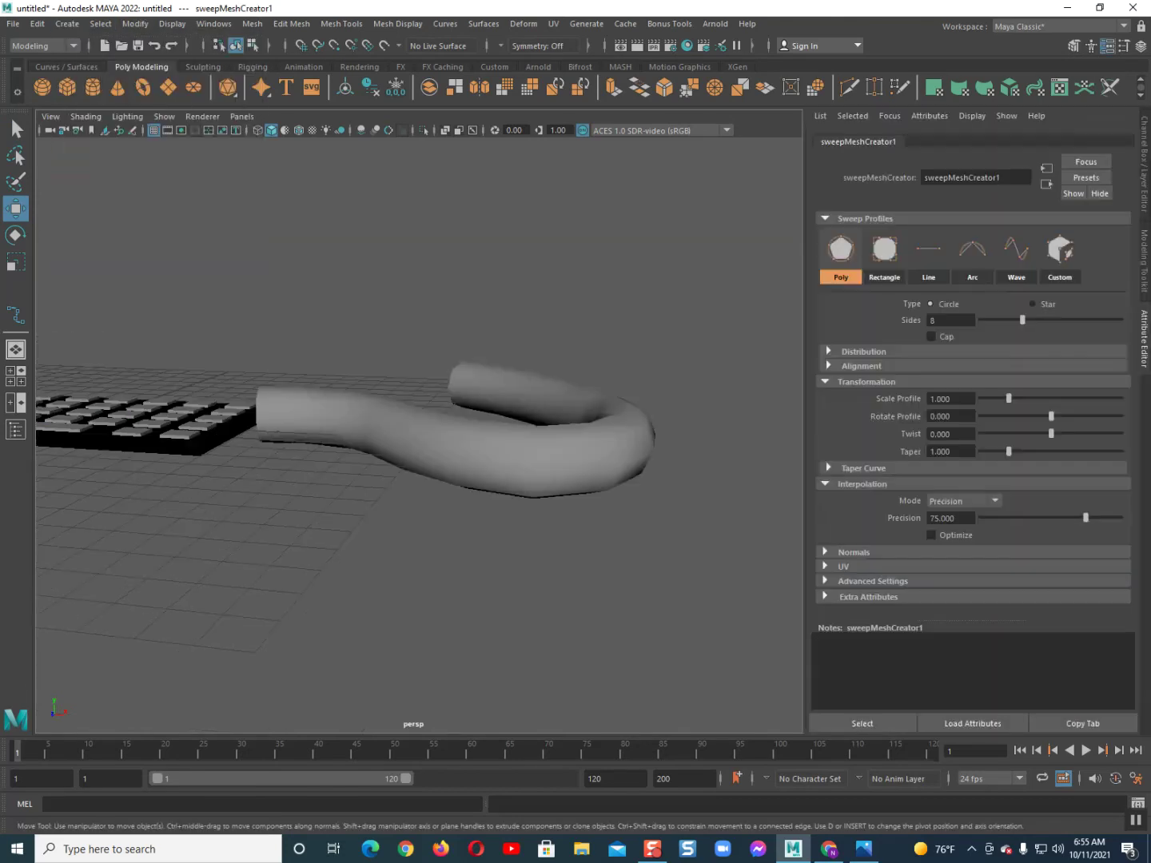
Turn on two-sided lighting in the viewport and enable Cap on the sweep mesh
scroll(419, 431, up, 3)
alt+middle_drag(418, 431, 457, 428)
alt+drag(456, 429, 565, 462)
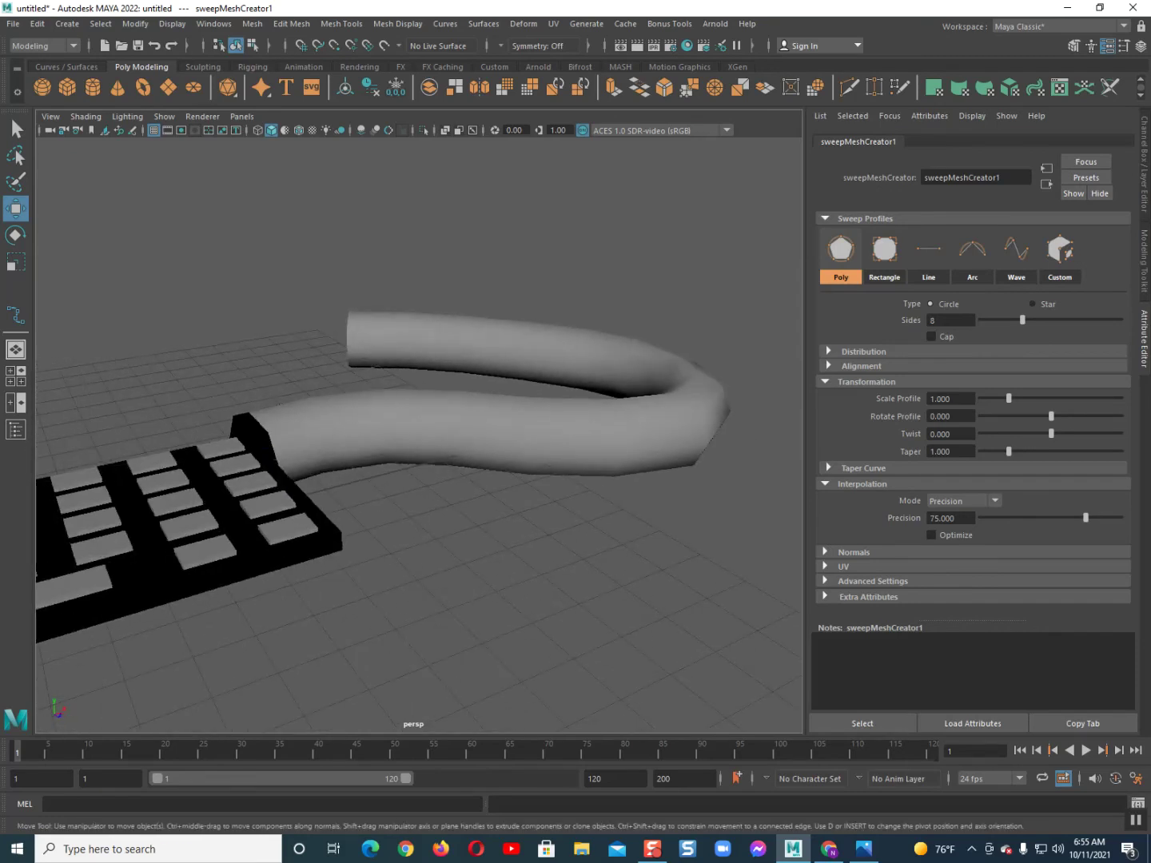
click(128, 116)
click(172, 217)
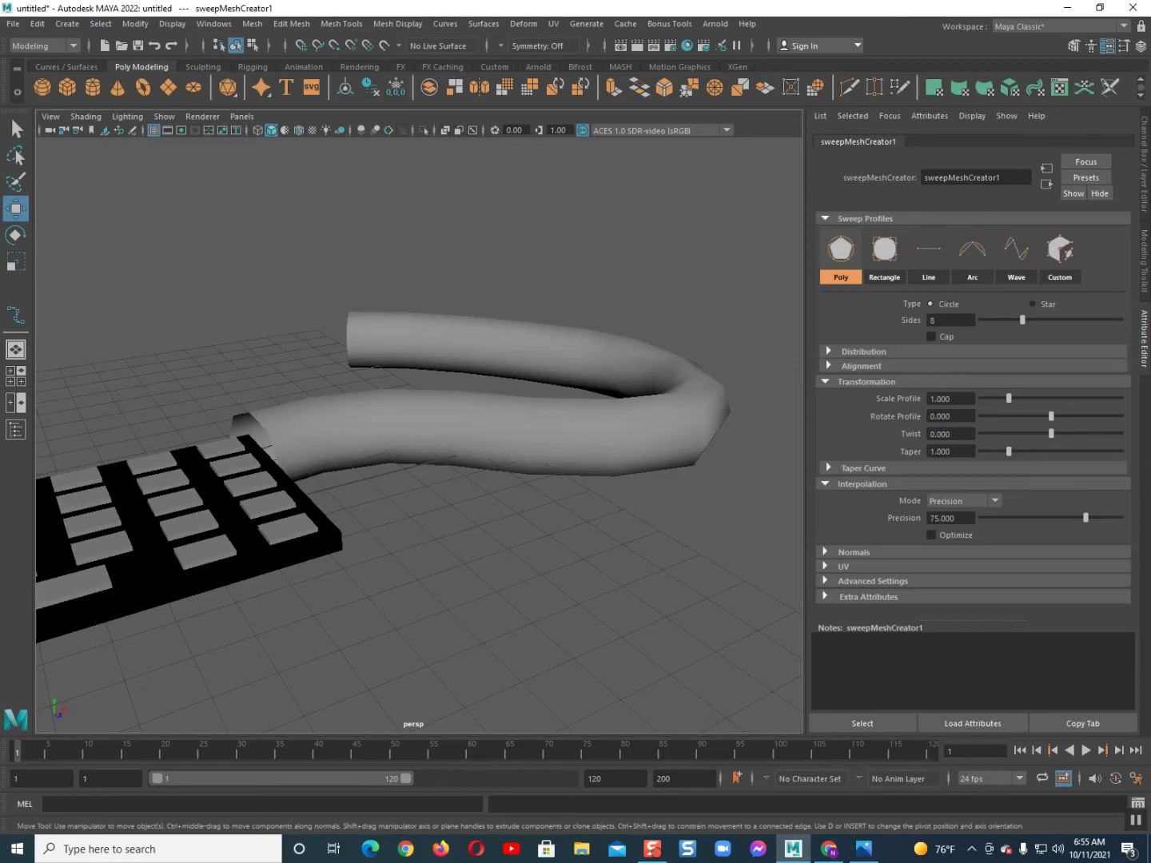
scroll(419, 489, up, 3)
scroll(420, 431, down, 4)
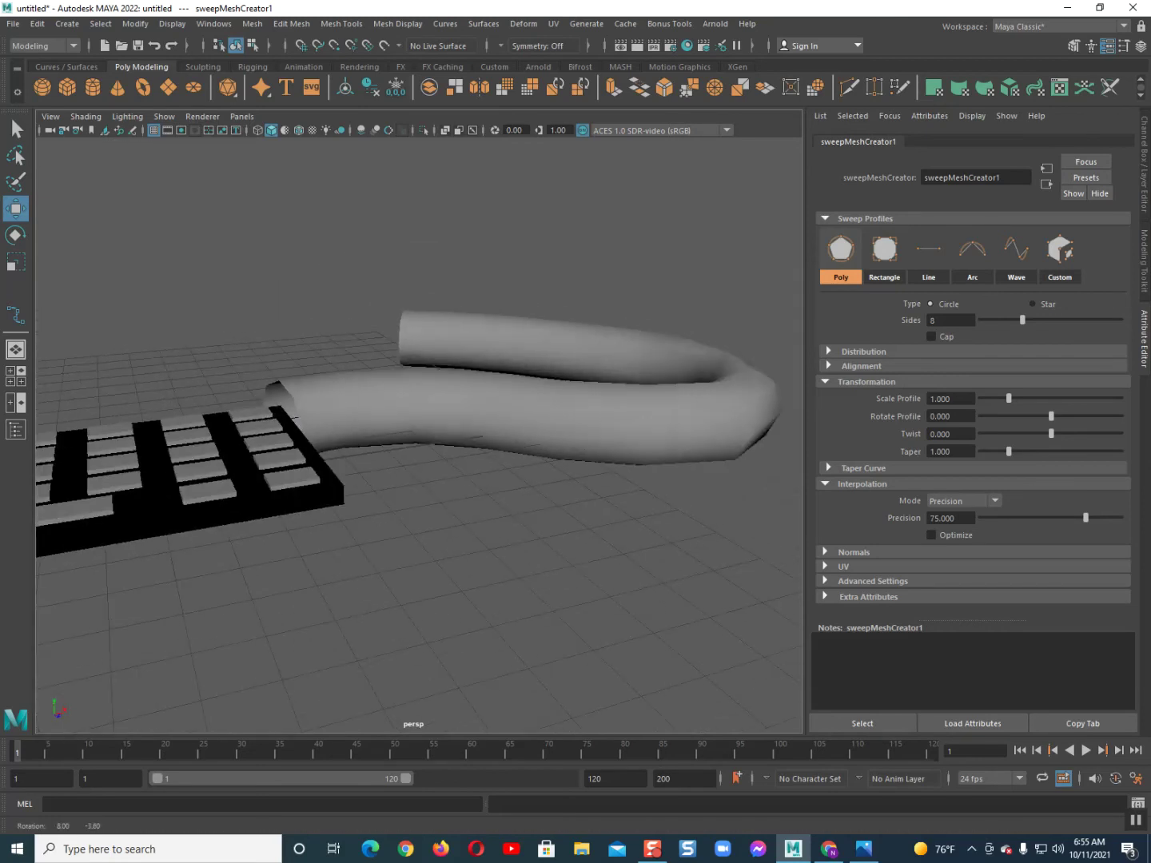
click(931, 336)
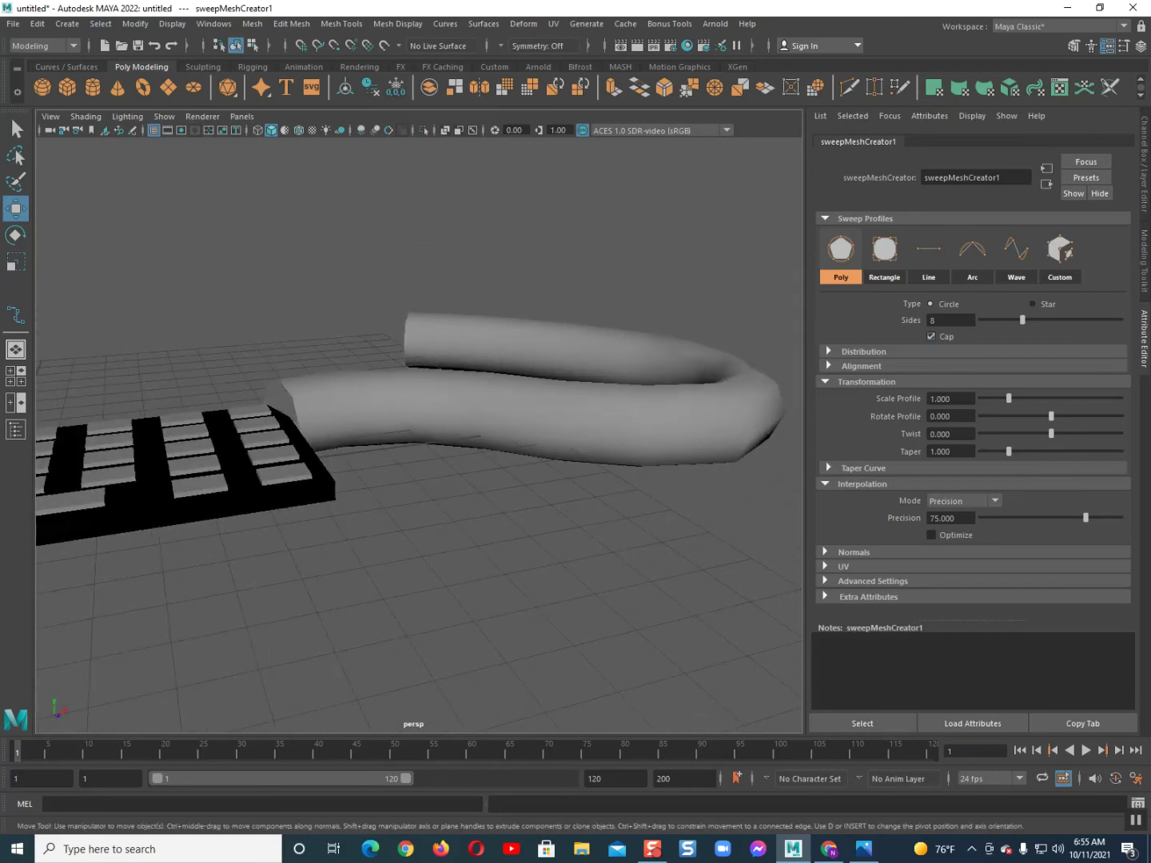
mouse_move(383, 480)
alt+mouse_down()
mouse_move(454, 486)
mouse_move(523, 556)
mouse_move(374, 496)
alt+mouse_up()
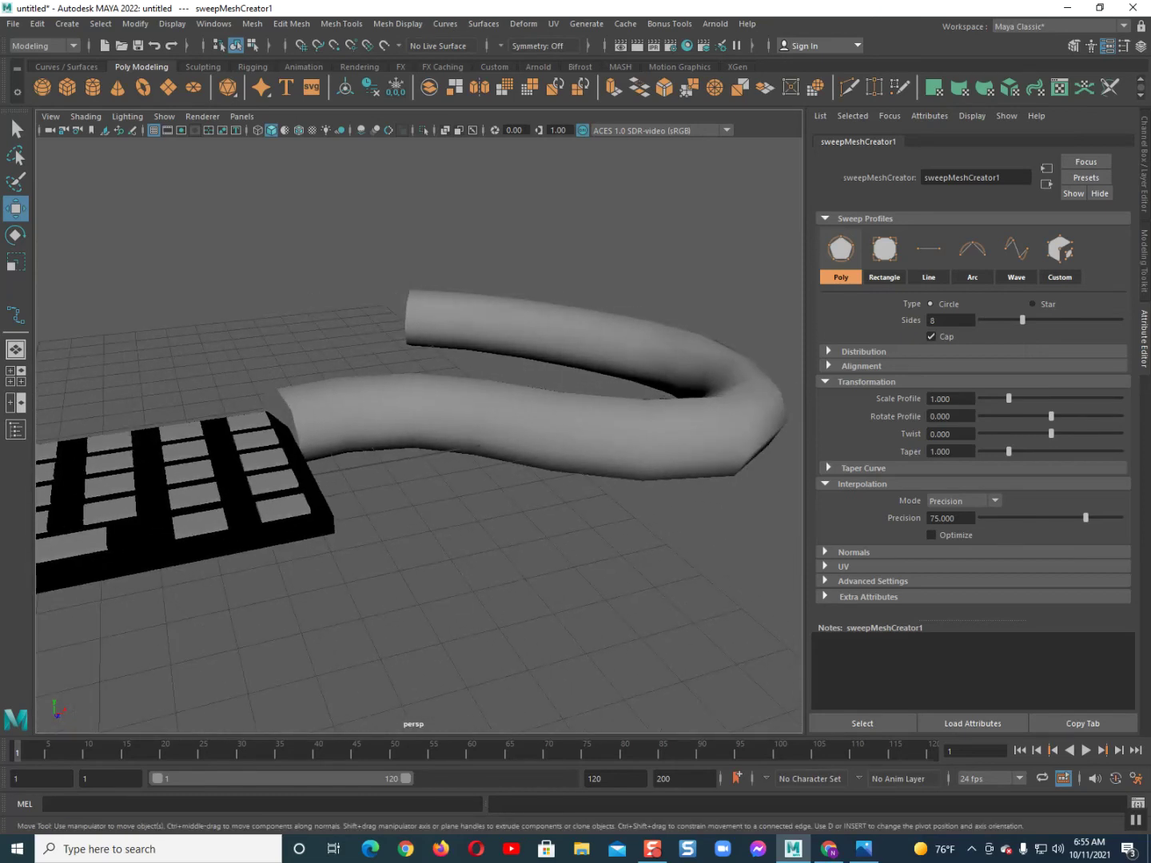
Show wireframe on shaded and set the sweep profile to 12 sides
click(298, 130)
alt+drag(471, 484, 453, 505)
drag(1022, 320, 1054, 320)
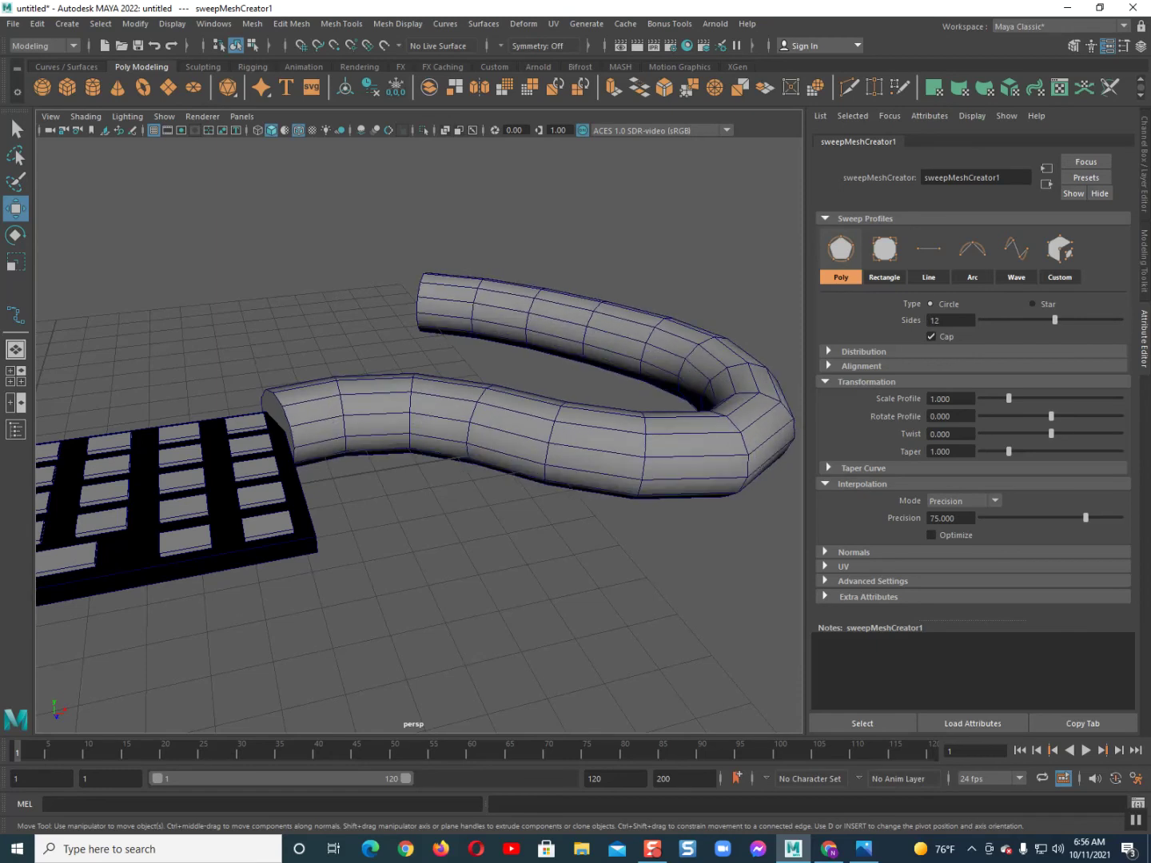
Thin the sweep mesh into a cable by setting Scale Profile to 0.052
drag(1008, 398, 989, 398)
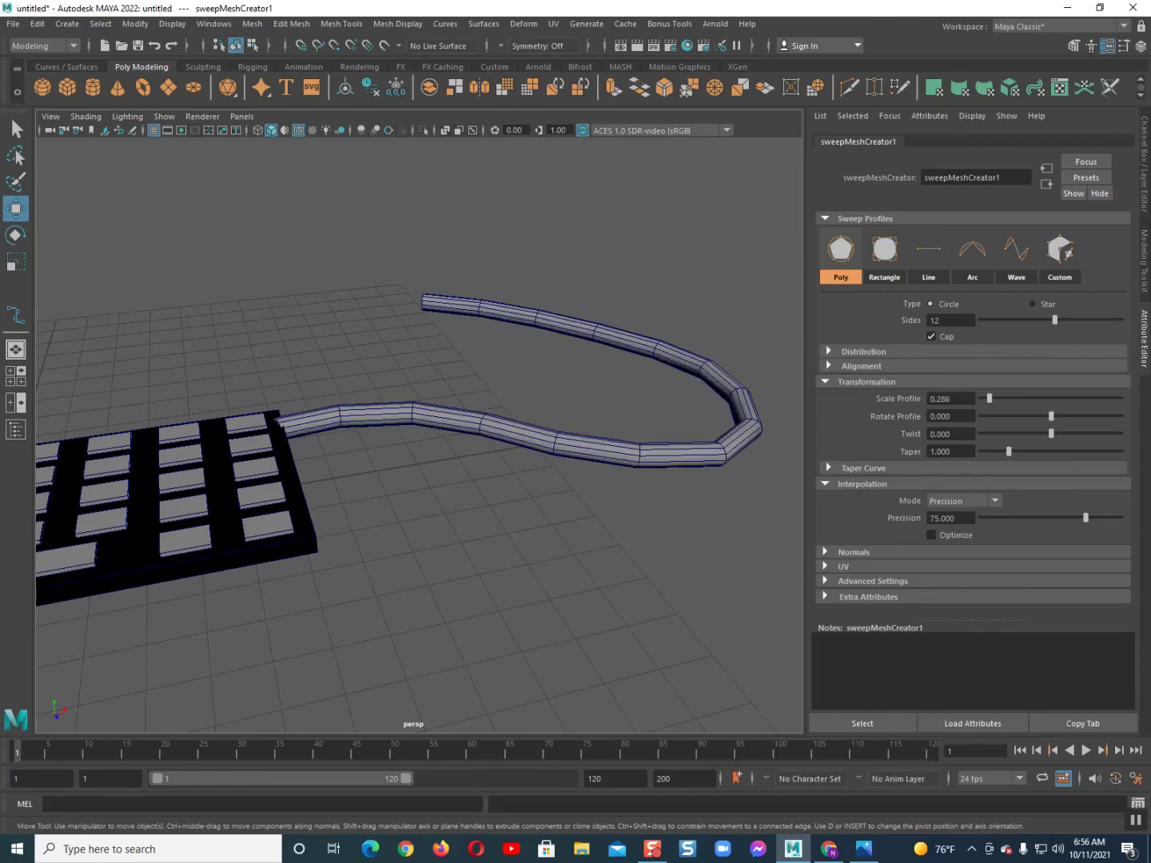
alt+drag(538, 292, 449, 281)
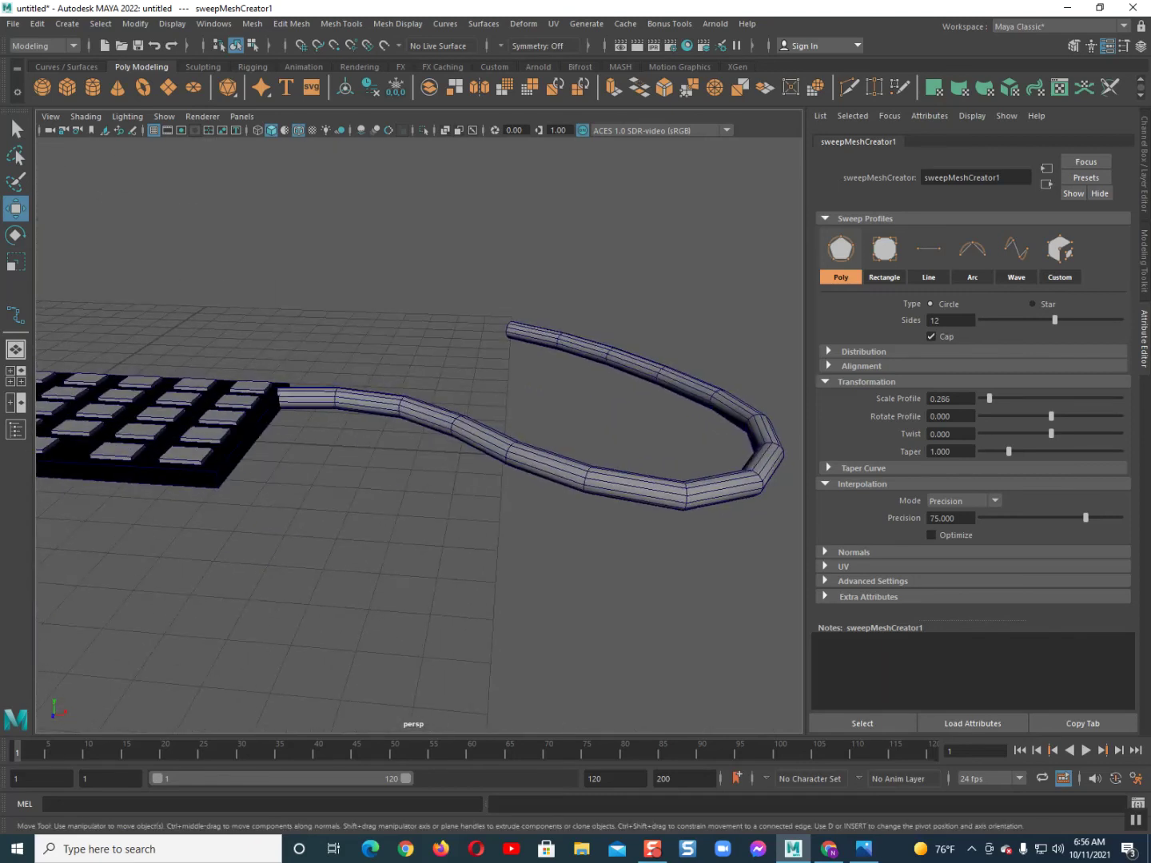
drag(990, 398, 981, 398)
alt+drag(512, 336, 536, 399)
scroll(537, 400, up, 2)
alt+middle_drag(535, 399, 352, 339)
alt+drag(448, 399, 449, 364)
scroll(449, 364, up, 1)
Try a Rotate Profile of -360 and a Taper of 2.578 on the cable, undoing each
drag(1052, 416, 982, 416)
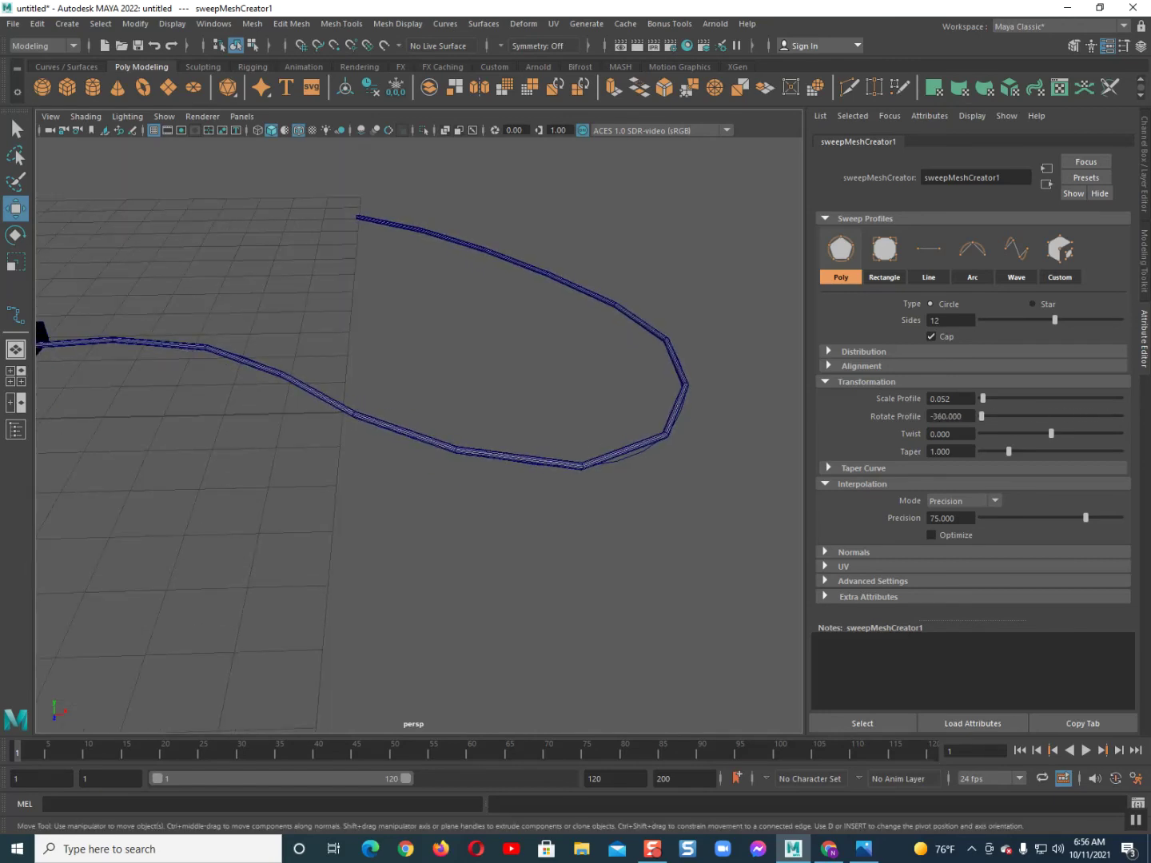
key(ctrl+z)
mouse_move(1051, 434)
mouse_down()
mouse_move(982, 434)
mouse_move(1056, 435)
mouse_move(1039, 451)
mouse_move(1054, 451)
mouse_up()
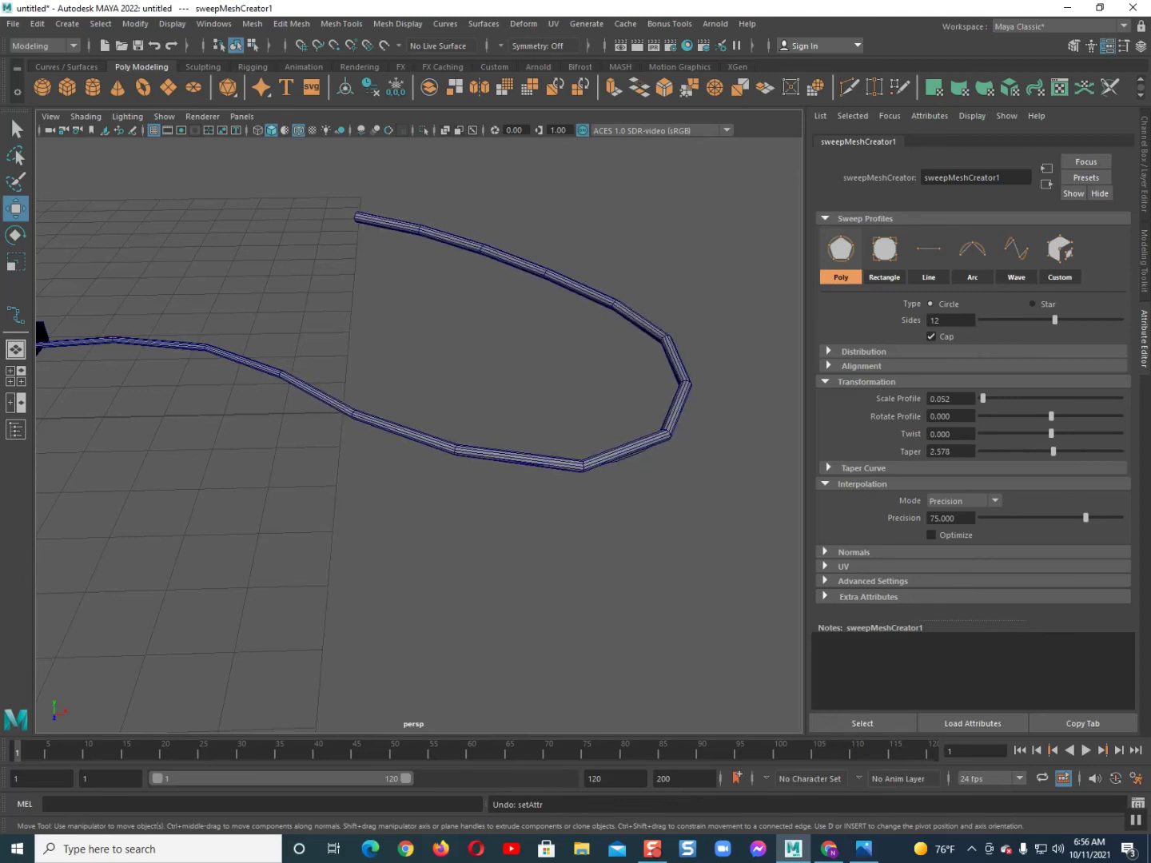
scroll(408, 448, down, 3)
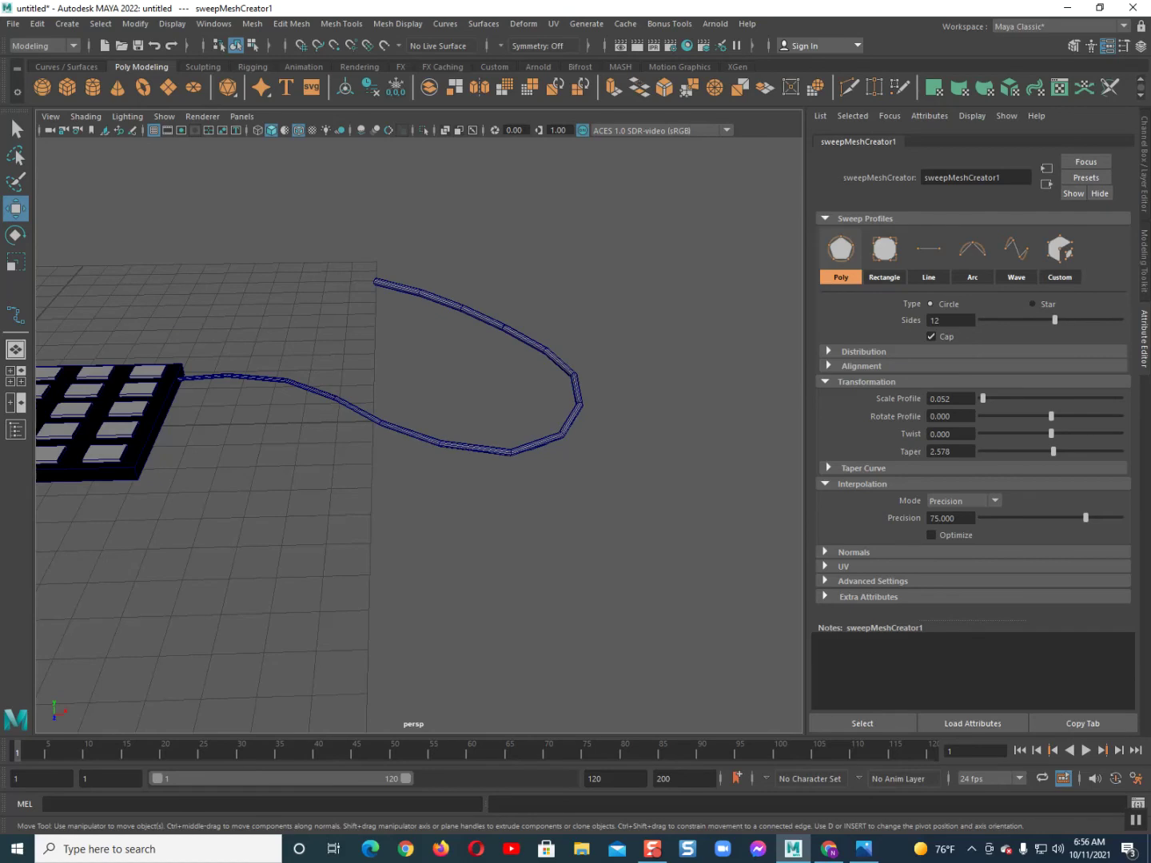
scroll(406, 398, up, 1)
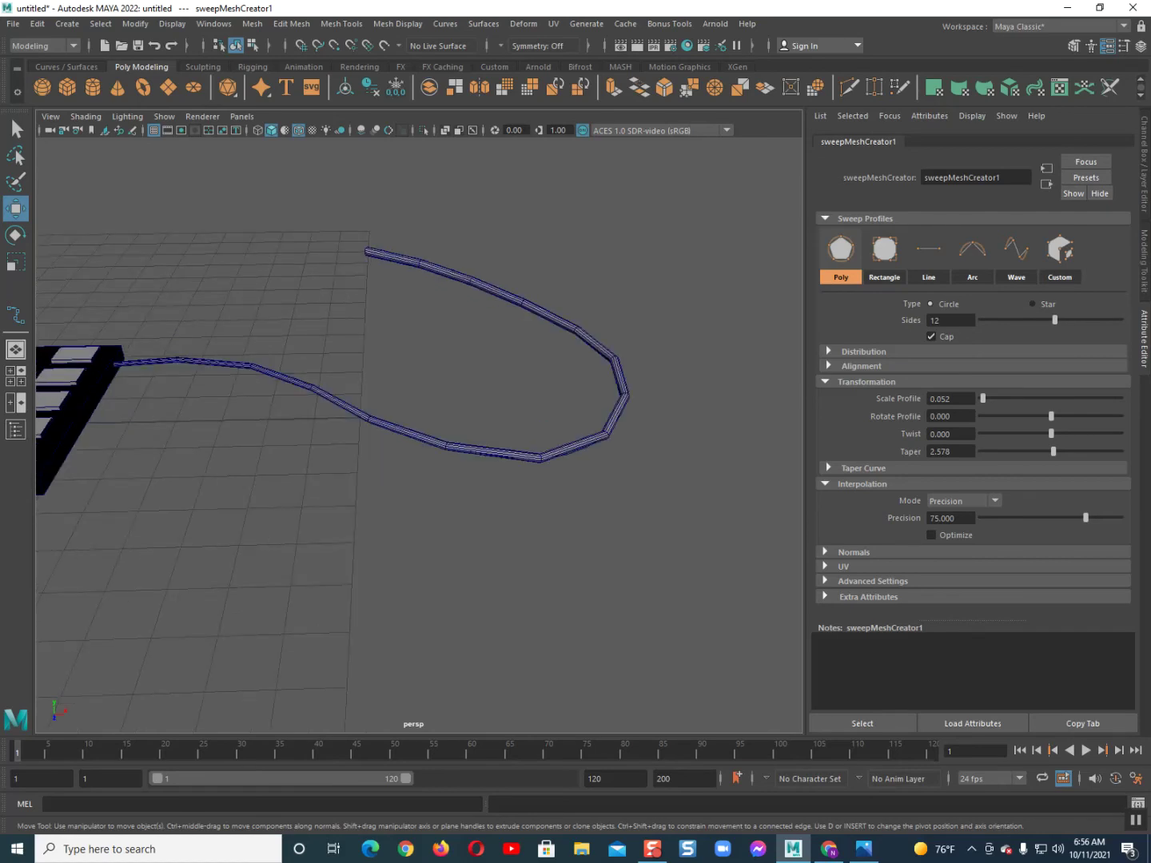
key(ctrl+z)
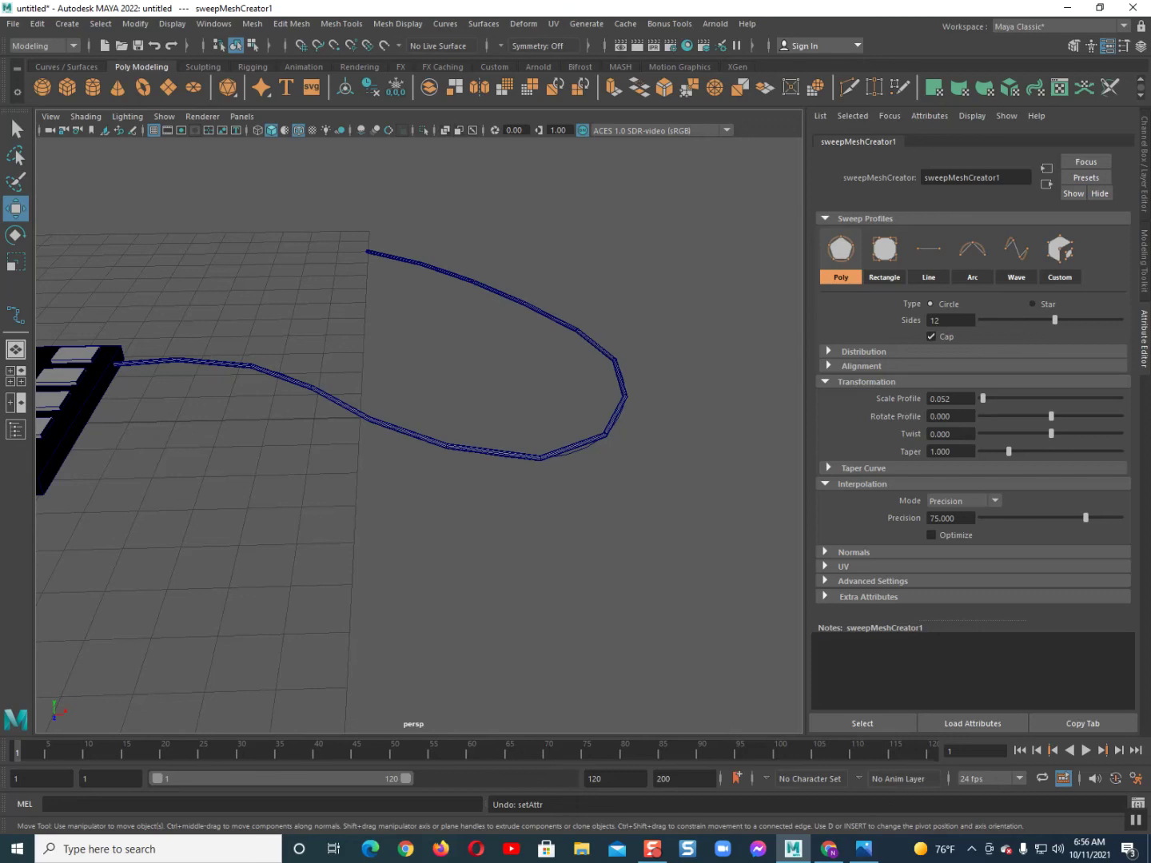
Set the sweep mesh's interpolation mode to Start to End
click(964, 501)
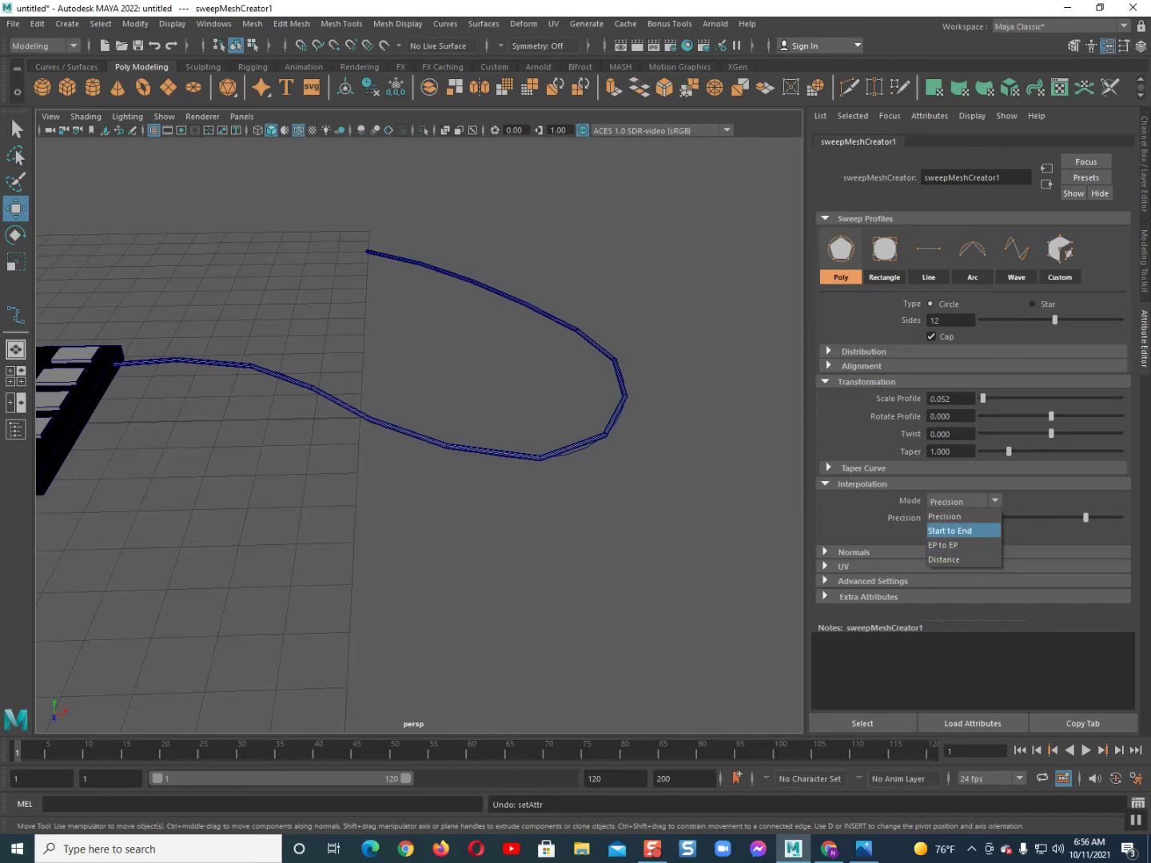
click(951, 530)
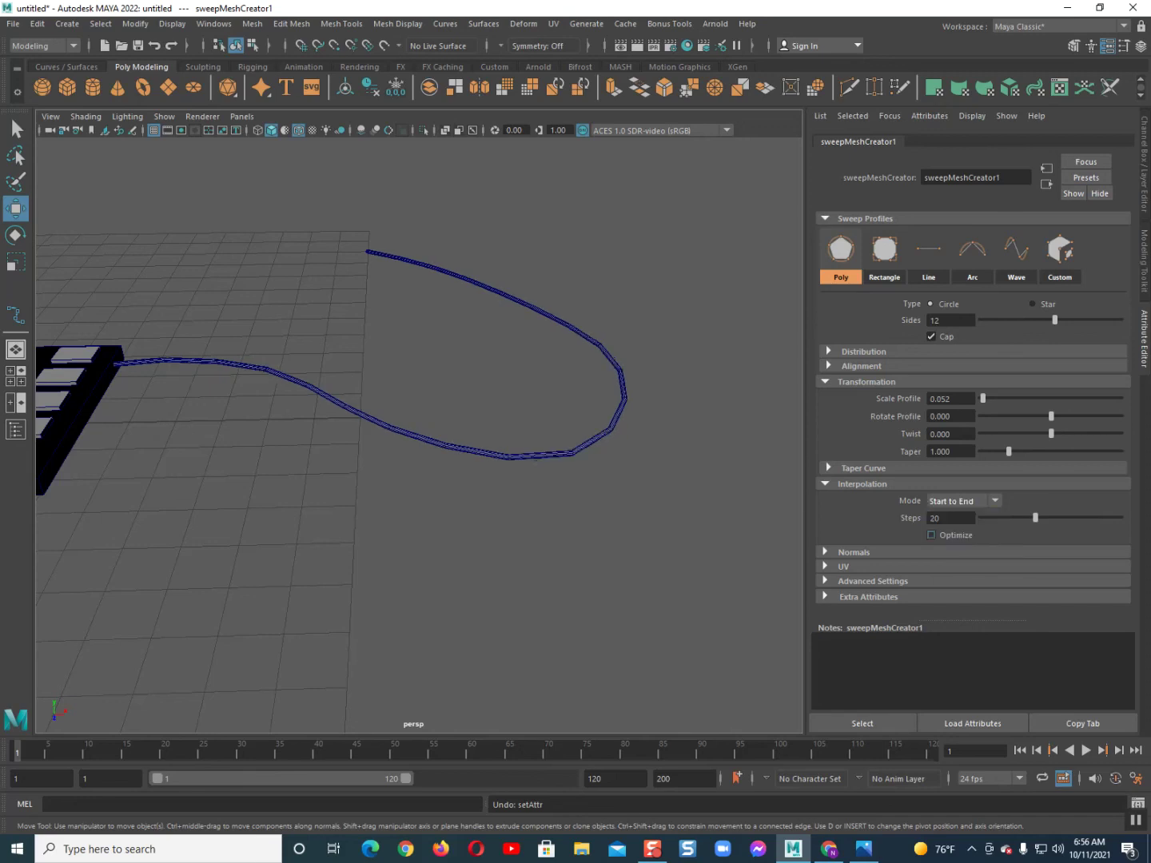
scroll(420, 434, up, 2)
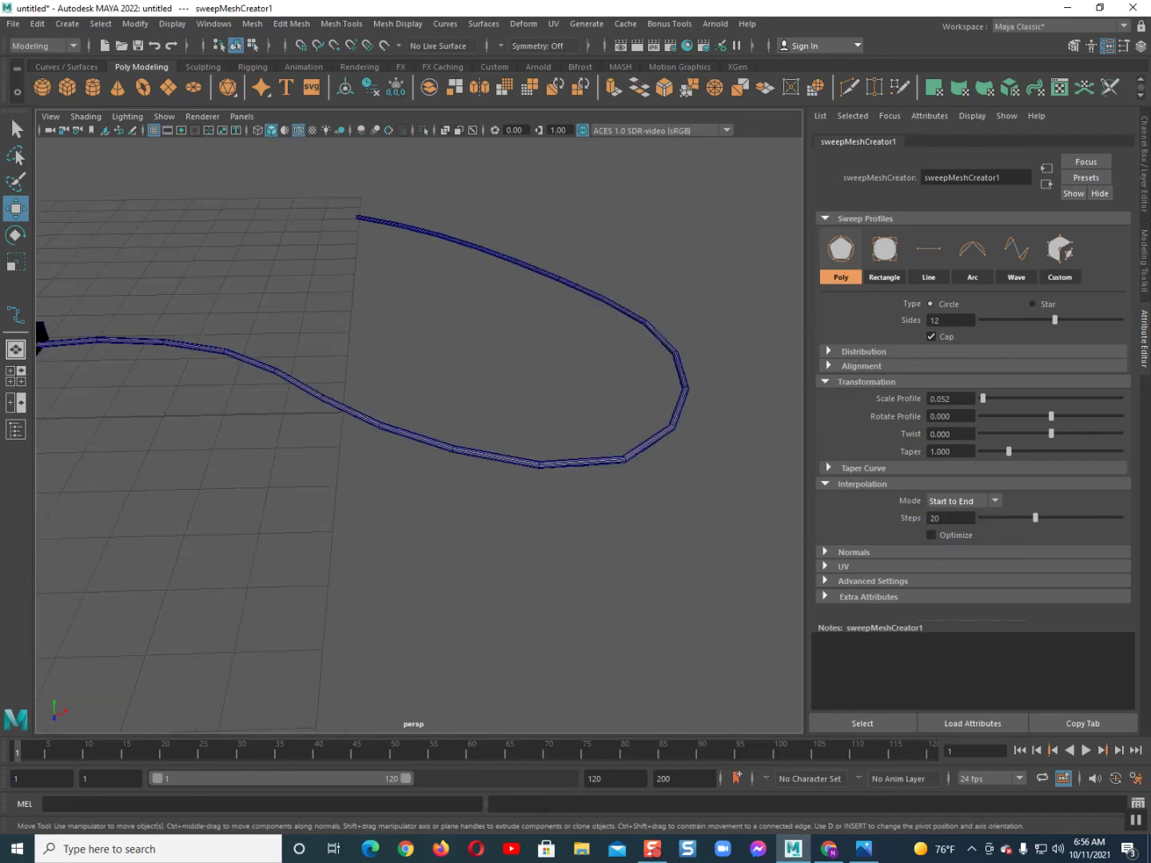
scroll(420, 435, up, 2)
alt+middle_drag(478, 416, 399, 425)
alt+drag(420, 435, 380, 360)
scroll(420, 436, up, 1)
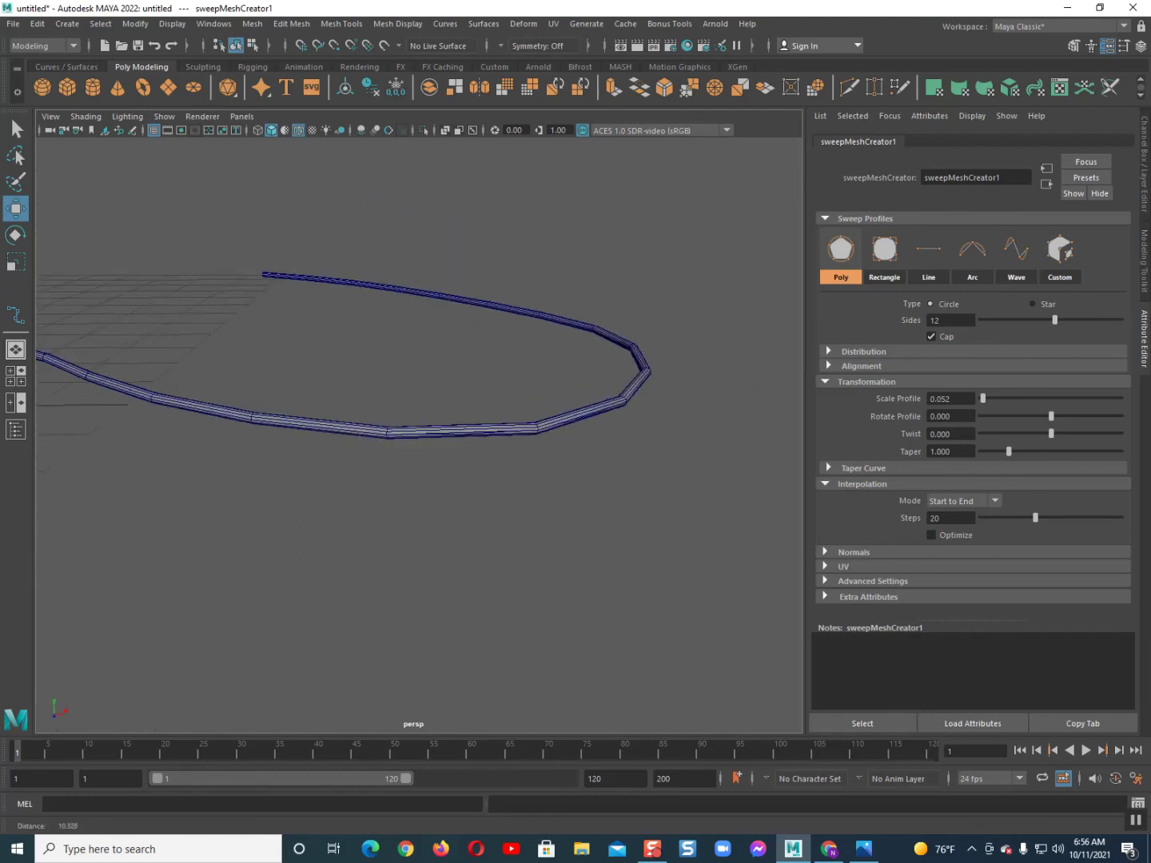
scroll(420, 435, up, 1)
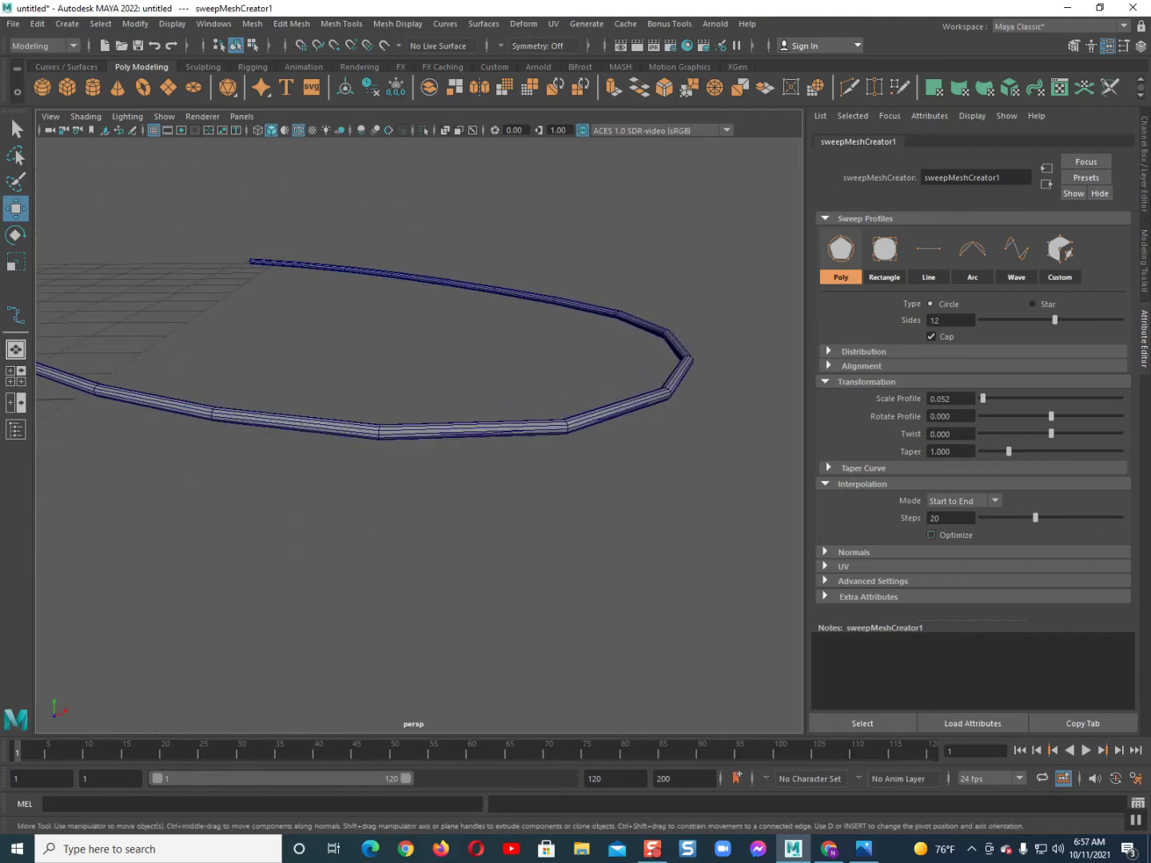
Smooth the cable by setting its interpolation Steps to 50
alt+drag(608, 384, 607, 398)
drag(1035, 518, 1122, 518)
scroll(559, 393, down, 5)
mouse_move(547, 384)
alt+mouse_down()
mouse_move(564, 407)
mouse_move(524, 410)
mouse_move(528, 390)
alt+mouse_up()
scroll(556, 407, up, 7)
scroll(556, 407, down, 10)
scroll(523, 410, up, 6)
alt+middle_drag(529, 390, 587, 402)
alt+drag(587, 402, 582, 412)
scroll(581, 397, up, 2)
scroll(581, 412, down, 2)
alt+middle_drag(582, 411, 603, 424)
mouse_move(602, 424)
alt+mouse_down()
mouse_move(588, 425)
mouse_move(686, 420)
mouse_move(628, 460)
mouse_move(612, 453)
alt+mouse_up()
Enable Optimize for the cable's interpolation and check the mesh along its length
click(932, 536)
scroll(559, 423, down, 3)
scroll(615, 421, up, 4)
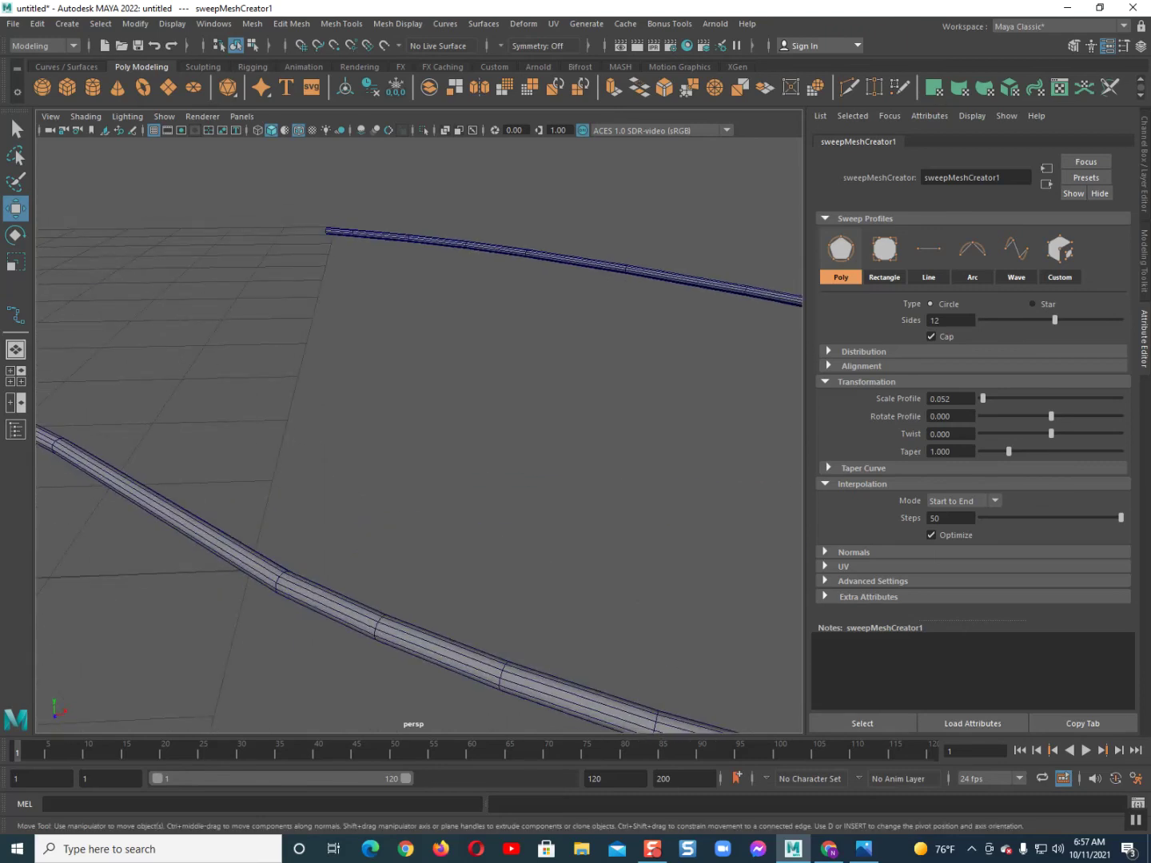
scroll(420, 436, down, 4)
alt+drag(420, 435, 352, 434)
scroll(404, 419, down, 4)
scroll(352, 435, up, 4)
alt+middle_drag(463, 435, 396, 435)
alt+drag(396, 436, 355, 430)
scroll(376, 412, down, 5)
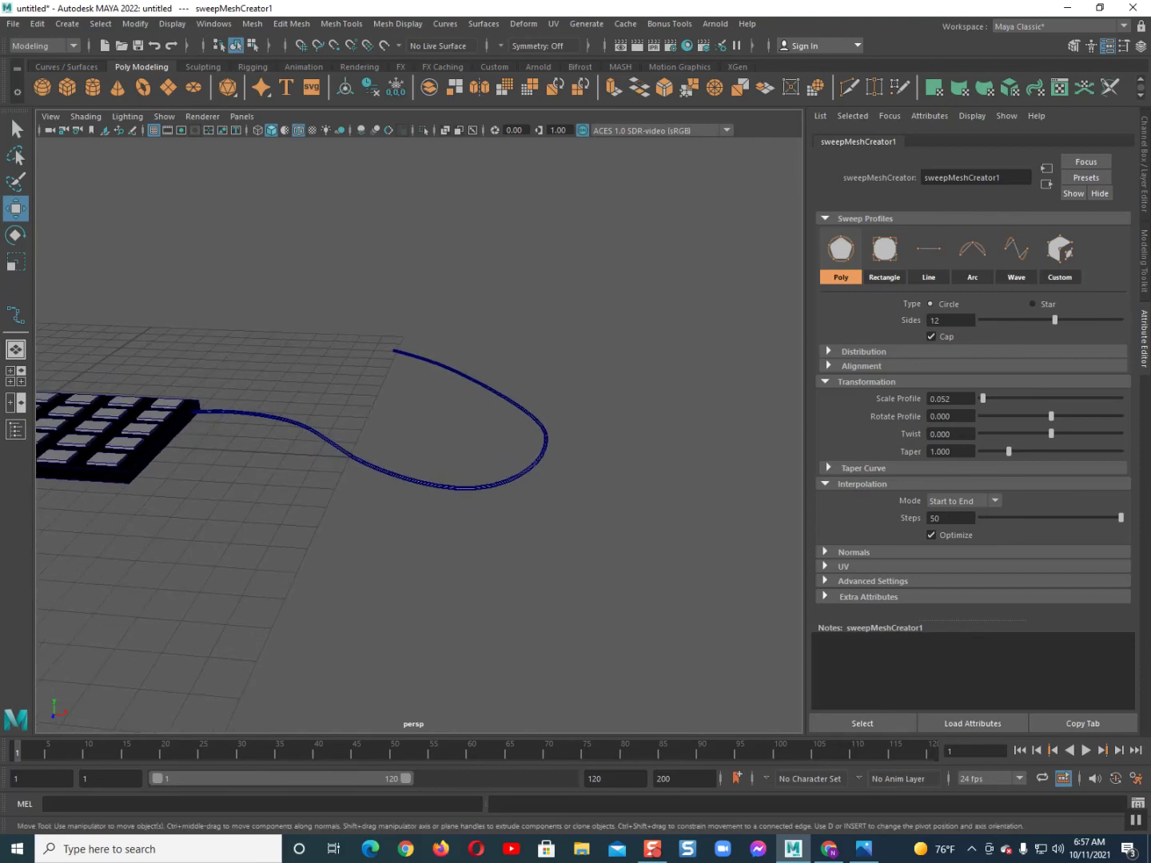
Turn off wireframe on shaded and hide the Attribute Editor
click(298, 130)
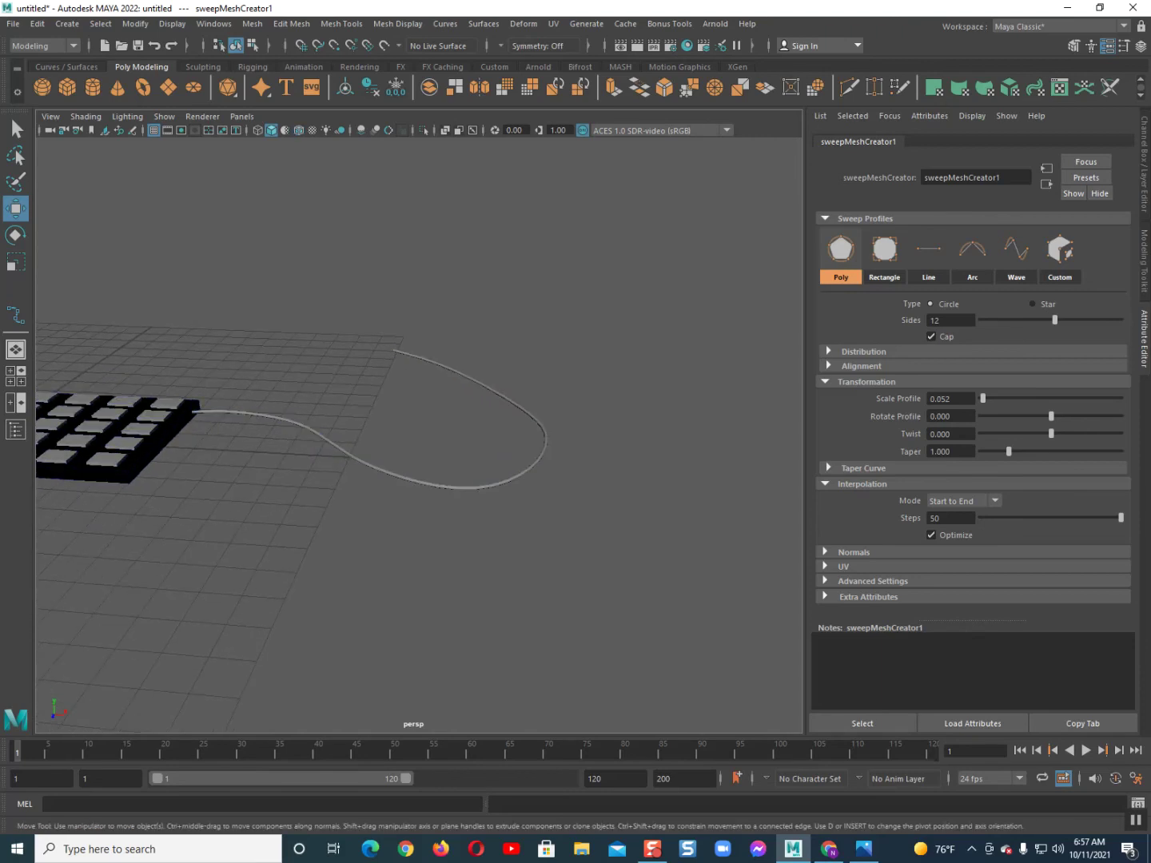
click(1143, 339)
click(639, 241)
Delete the original curve1 while keeping the sweep mesh, using the Outliner to check the selection and hiding it again
alt+drag(560, 415, 601, 439)
click(564, 498)
click(564, 499)
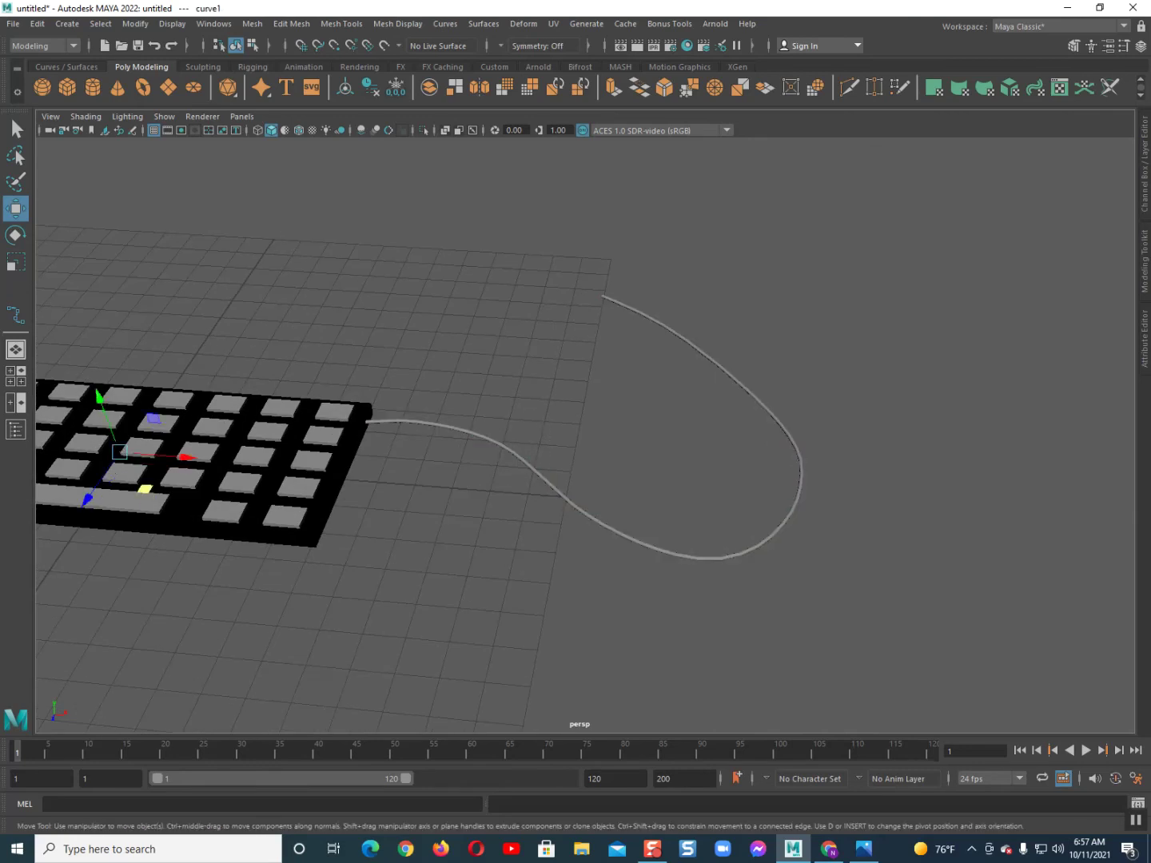
click(17, 429)
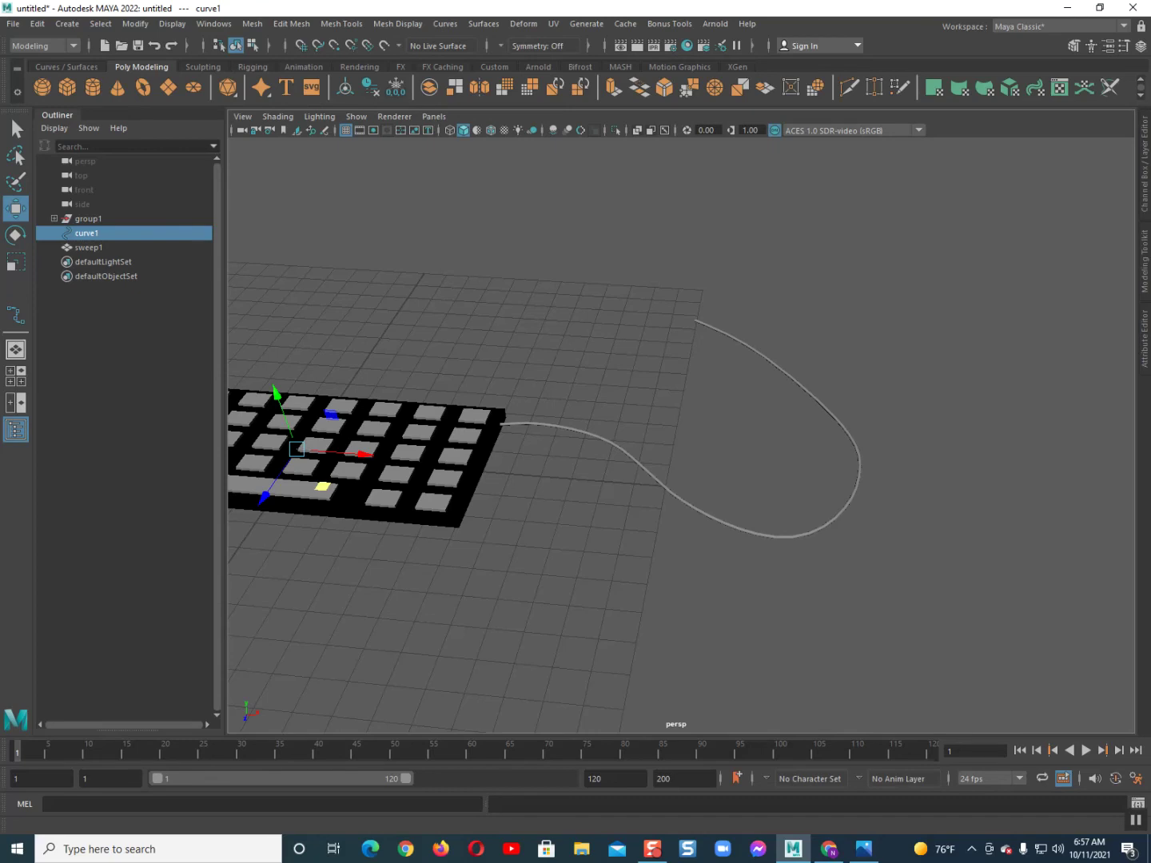
key(Delete)
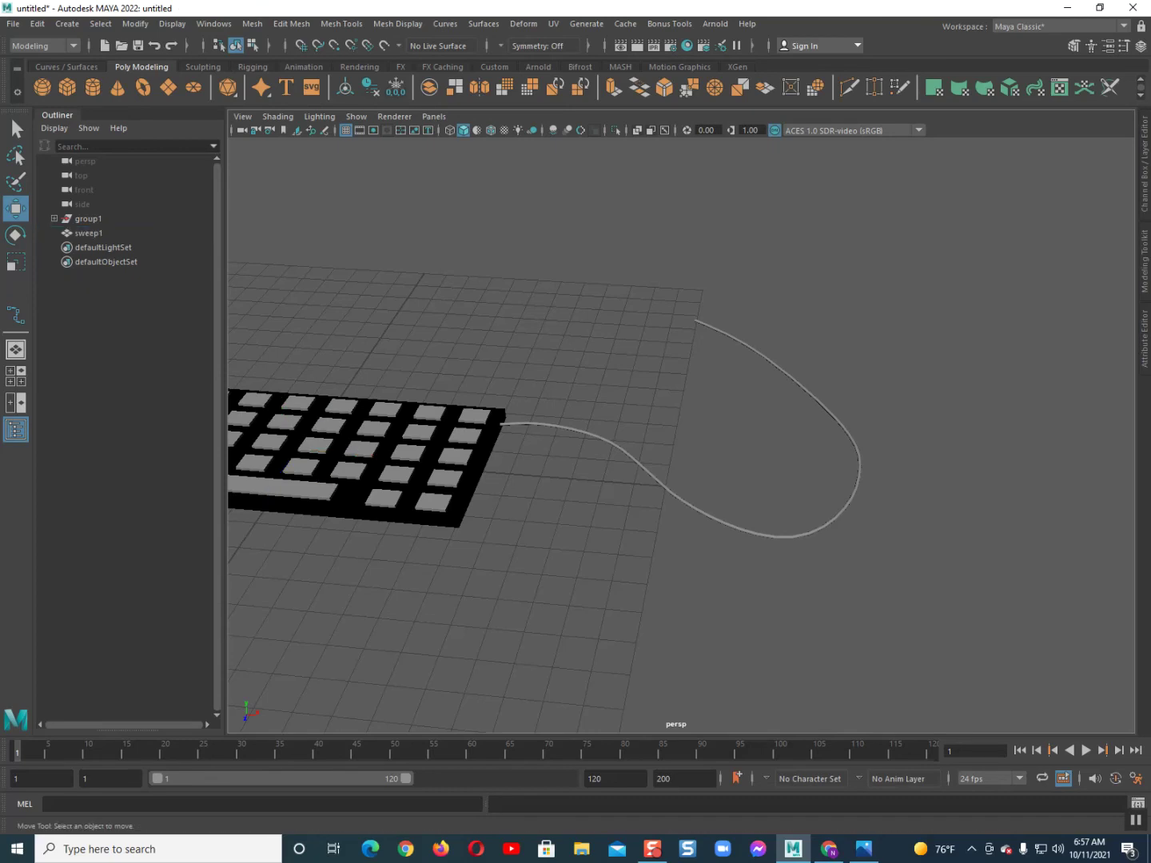
click(16, 429)
Assign the existing black material to the cable mesh
mouse_move(595, 555)
alt+mouse_down()
mouse_move(545, 550)
mouse_move(537, 512)
alt+mouse_up()
drag(537, 511, 486, 433)
right_drag(568, 452, 680, 831)
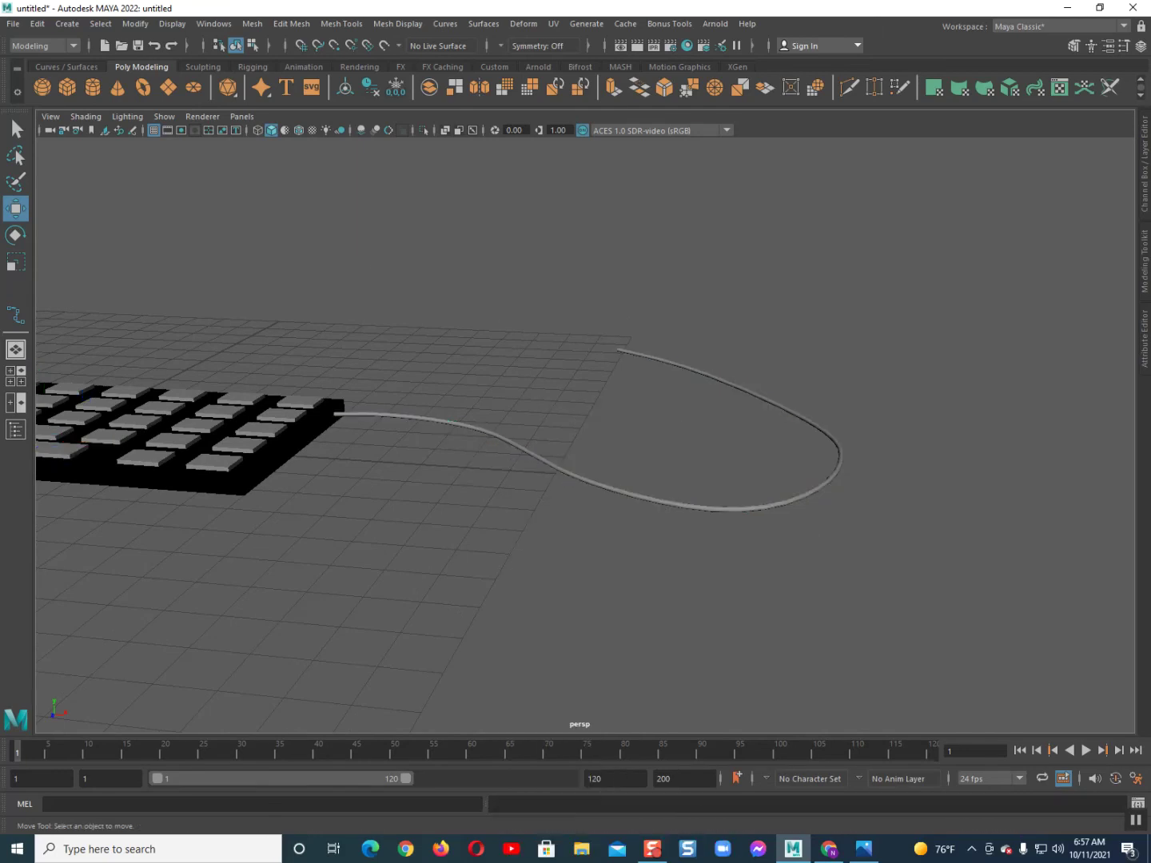
click(547, 456)
right_drag(549, 452, 655, 815)
click(679, 608)
Examine the complete keyboard and its cable from several distances and angles
scroll(639, 479, down, 5)
alt+drag(639, 480, 600, 448)
scroll(675, 551, down, 3)
scroll(575, 432, up, 6)
scroll(524, 439, down, 3)
scroll(523, 440, down, 3)
scroll(599, 447, up, 5)
alt+middle_drag(600, 448, 679, 464)
alt+drag(680, 463, 695, 493)
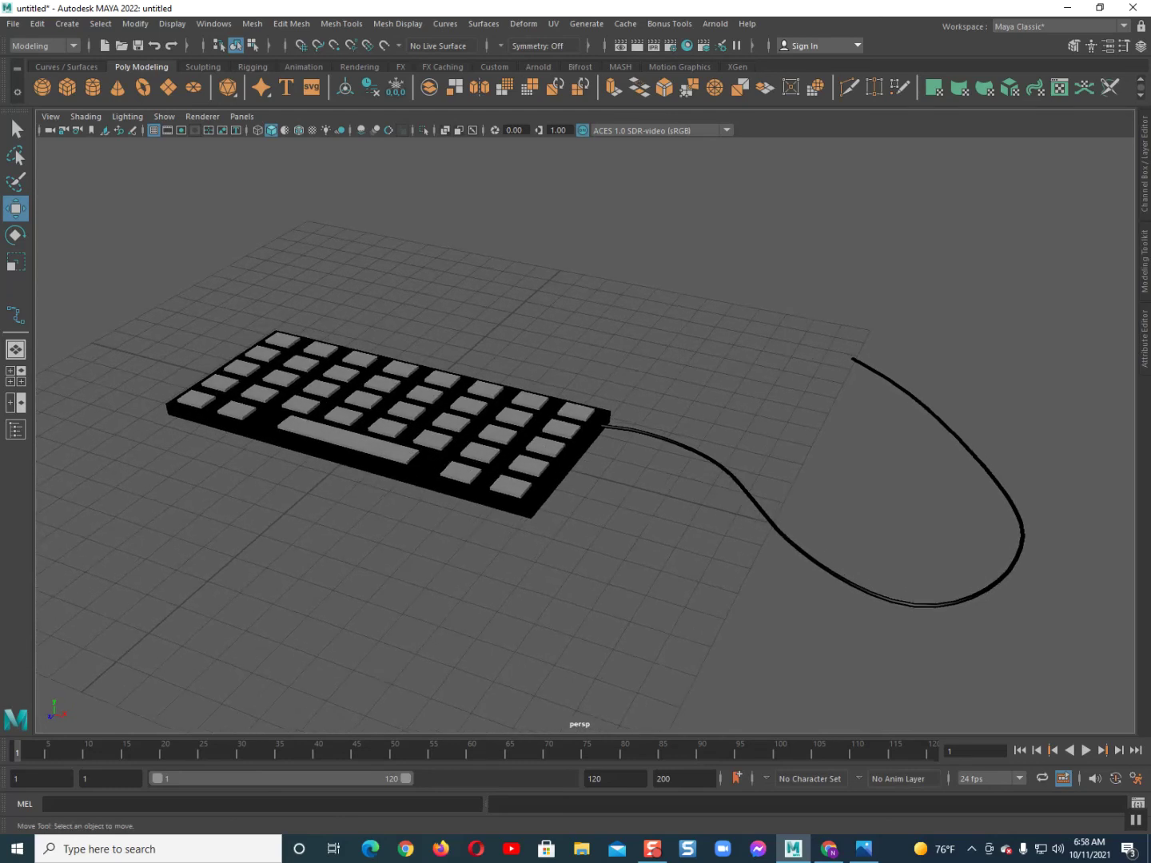